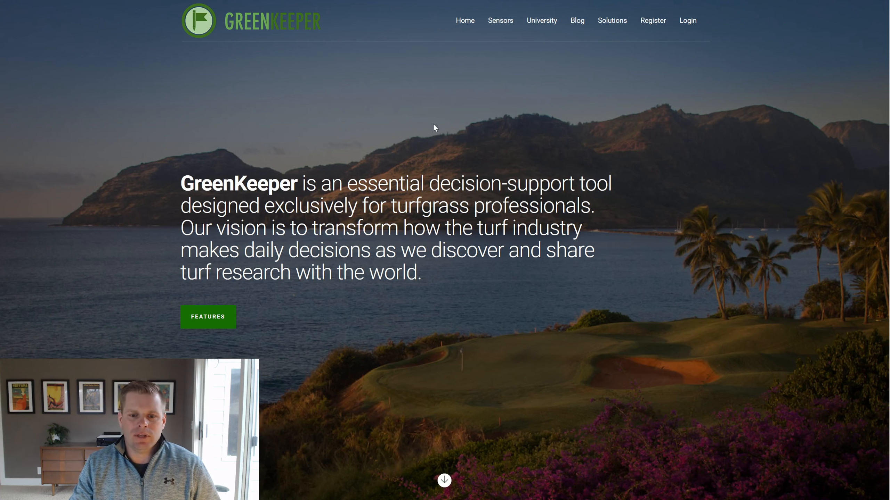
Scroll through the GreenKeeper home page.
{"action": "scroll", "coordinate": [434, 125], "scroll_direction": "down", "scroll_amount": 4}
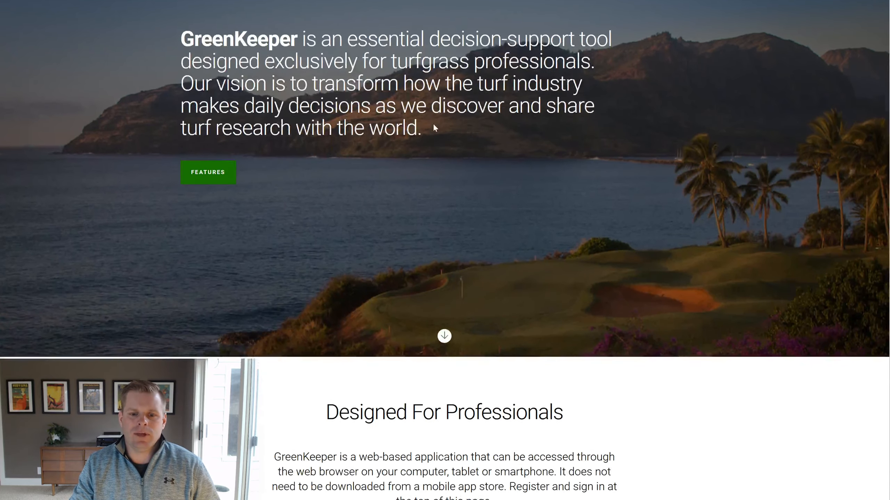
{"action": "scroll", "coordinate": [435, 128], "scroll_direction": "down", "scroll_amount": 12}
{"action": "scroll", "coordinate": [435, 129], "scroll_direction": "down", "scroll_amount": 4}
{"action": "scroll", "coordinate": [435, 128], "scroll_direction": "up", "scroll_amount": 16}
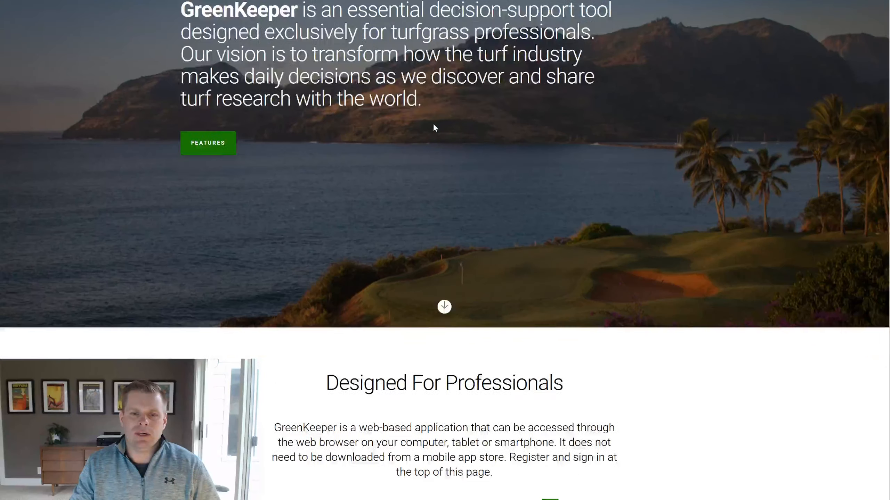
{"action": "scroll", "coordinate": [434, 127], "scroll_direction": "up", "scroll_amount": 5}
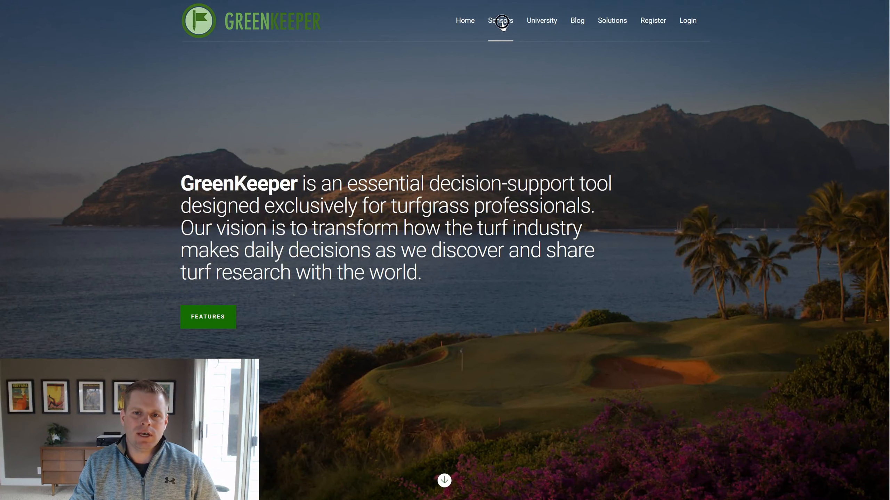
Browse the Sensors page.
{"action": "left_click", "coordinate": [502, 26]}
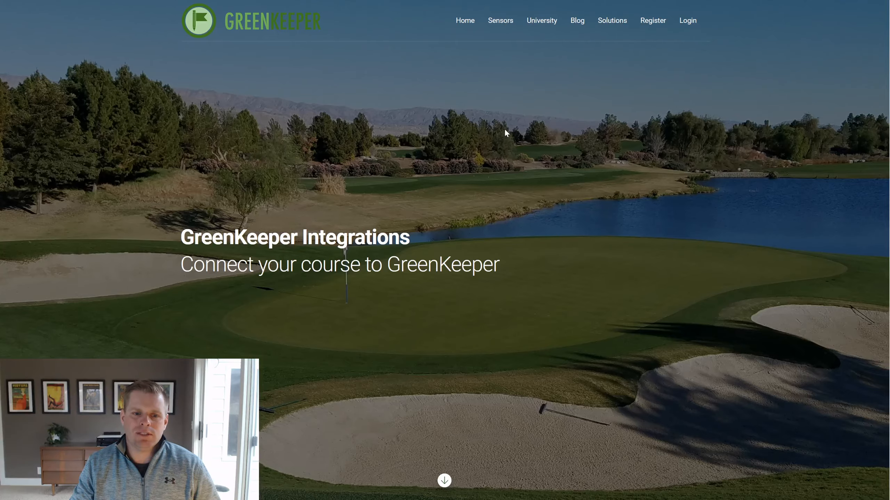
{"action": "scroll", "coordinate": [504, 129], "scroll_direction": "down", "scroll_amount": 10}
{"action": "scroll", "coordinate": [507, 133], "scroll_direction": "down", "scroll_amount": 4}
{"action": "scroll", "coordinate": [506, 133], "scroll_direction": "up", "scroll_amount": 15}
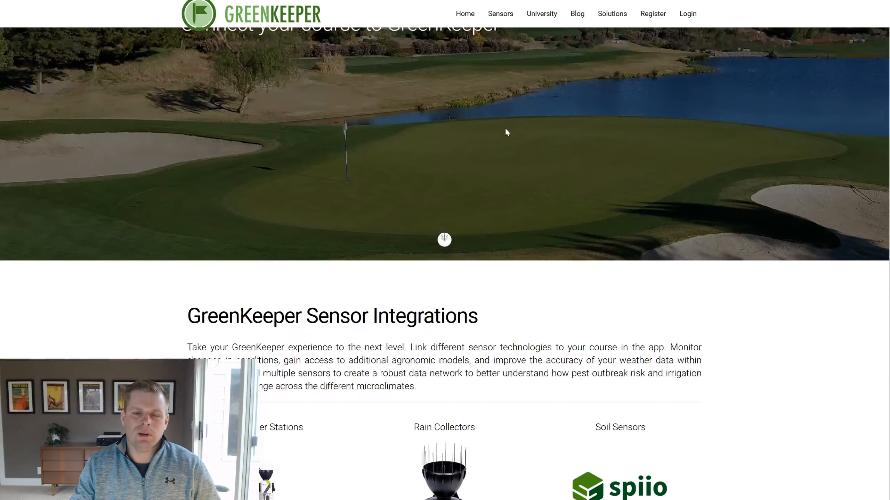
{"action": "scroll", "coordinate": [504, 127], "scroll_direction": "up", "scroll_amount": 5}
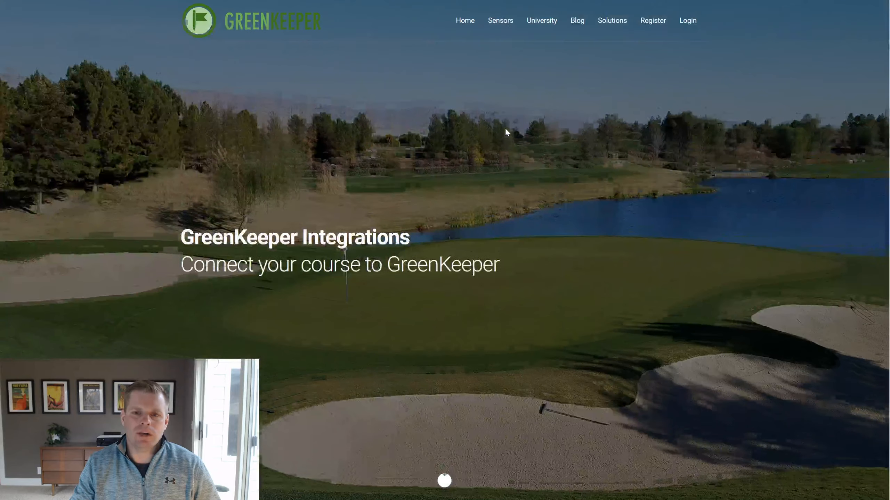
Look over the University training page, then scroll through the Solutions page.
{"action": "left_click", "coordinate": [548, 27]}
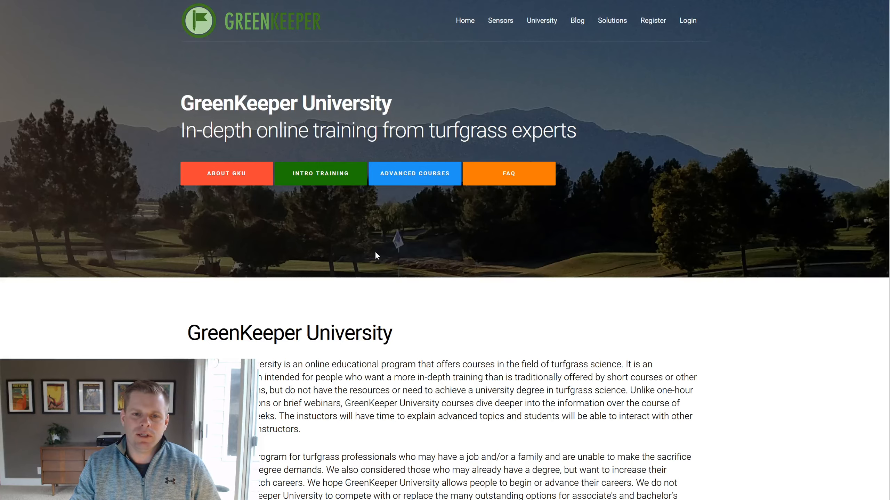
{"action": "scroll", "coordinate": [375, 251], "scroll_direction": "down", "scroll_amount": 7}
{"action": "scroll", "coordinate": [375, 251], "scroll_direction": "up", "scroll_amount": 7}
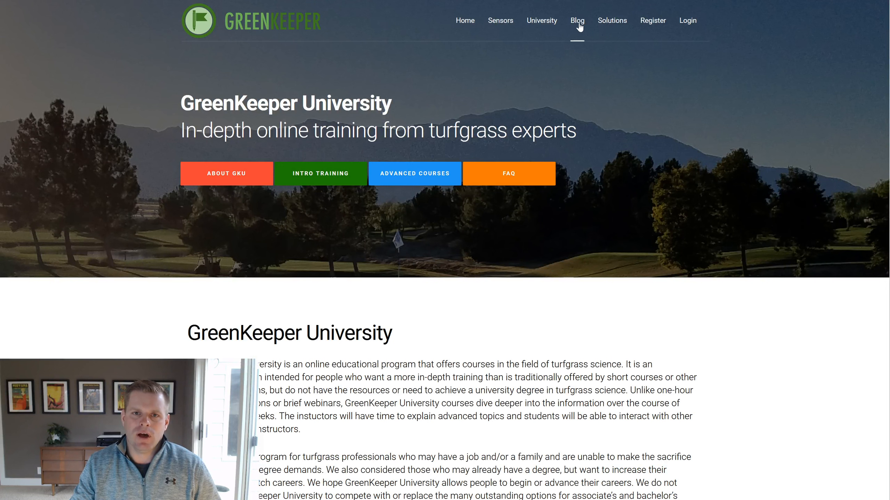
{"action": "left_click", "coordinate": [617, 28]}
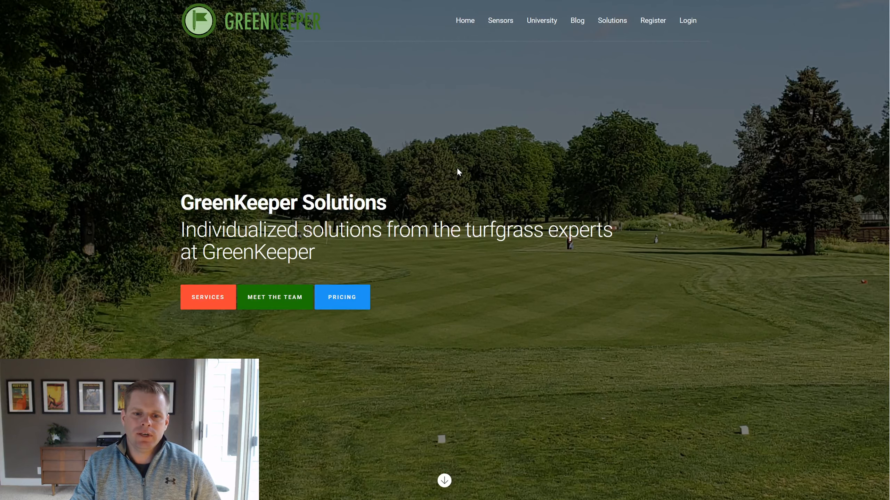
{"action": "scroll", "coordinate": [457, 166], "scroll_direction": "down", "scroll_amount": 2}
{"action": "scroll", "coordinate": [456, 166], "scroll_direction": "down", "scroll_amount": 8}
{"action": "scroll", "coordinate": [457, 166], "scroll_direction": "up", "scroll_amount": 10}
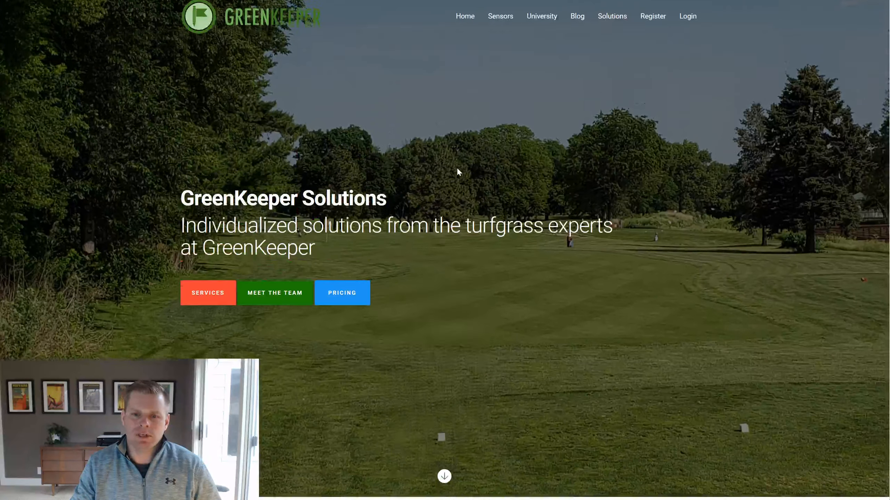
On the registration form, enter the user's first name, last name and e-mail address.
{"action": "left_click", "coordinate": [659, 23]}
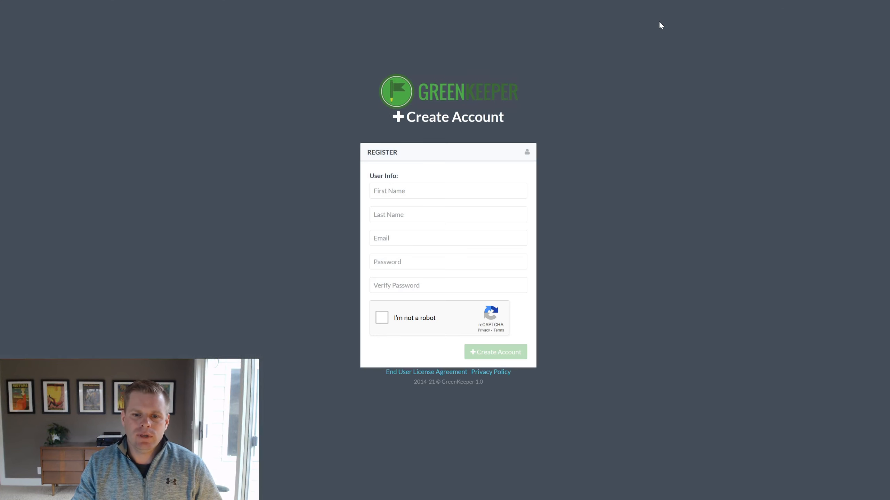
{"action": "left_click", "coordinate": [455, 192]}
{"action": "key", "text": "Tab"}
{"action": "key", "text": "Tab"}
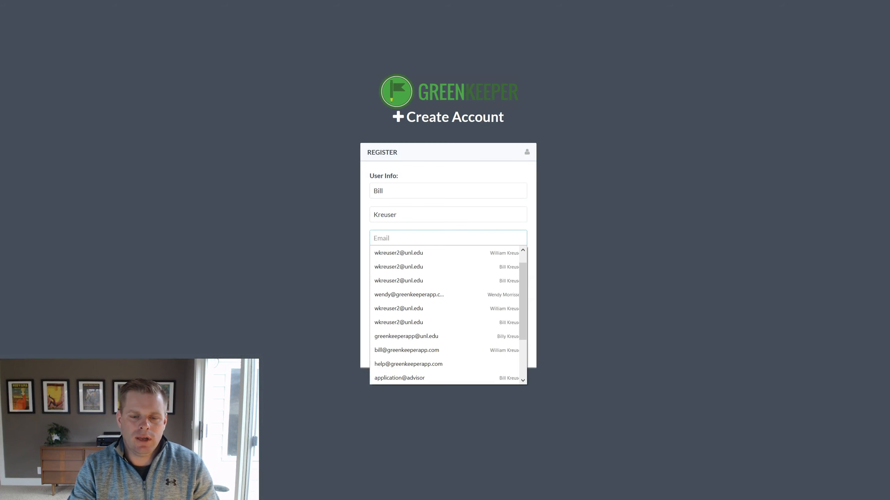
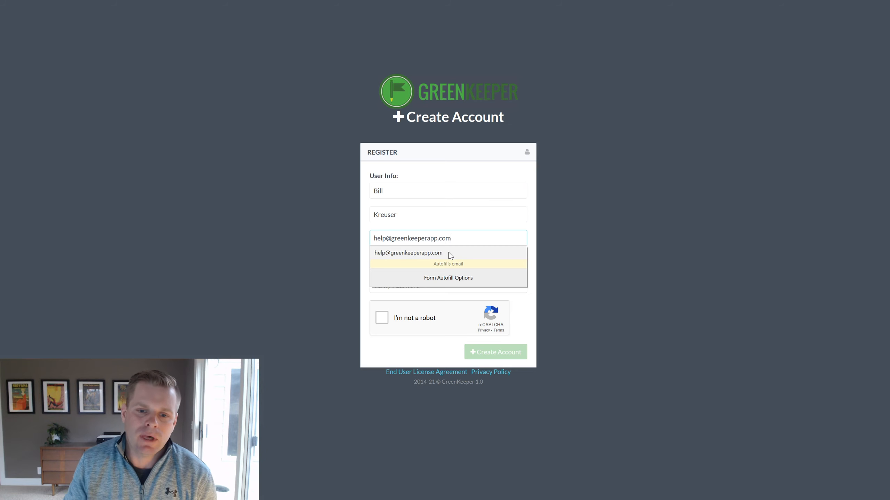
{"action": "left_click", "coordinate": [568, 256]}
Enter and confirm the account password, pass the reCAPTCHA, and create the account.
{"action": "left_click", "coordinate": [479, 259]}
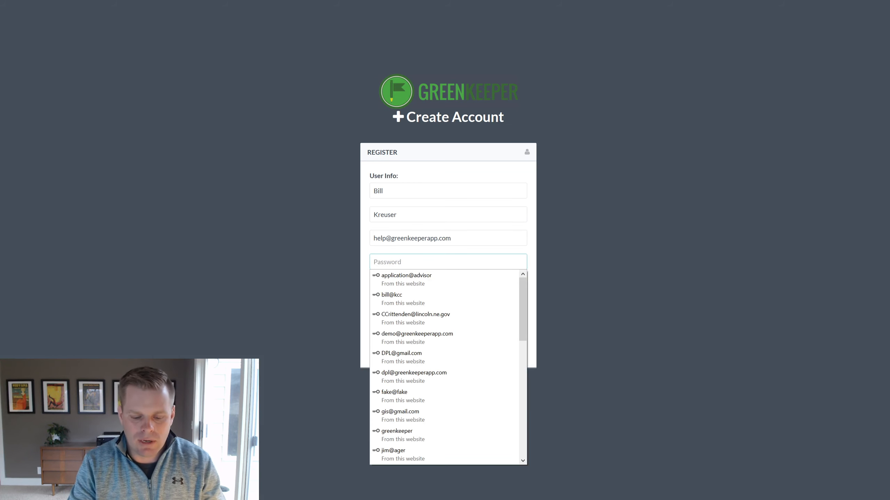
{"action": "type", "text": "****"}
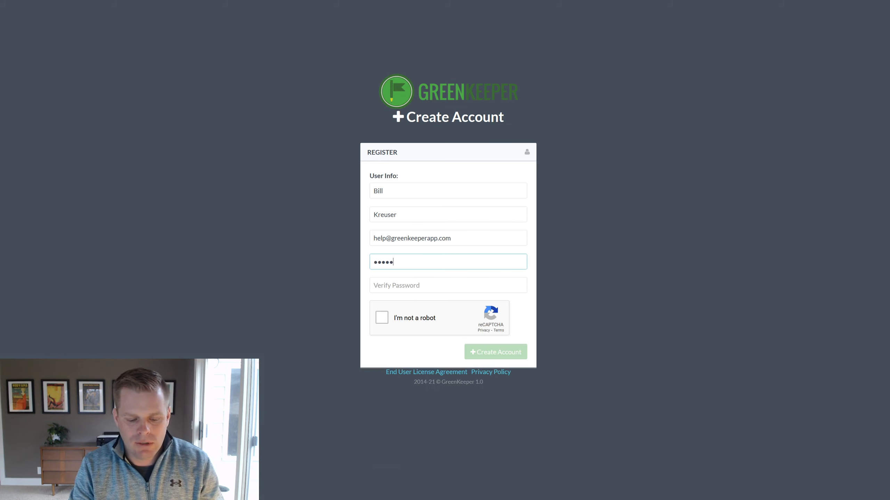
{"action": "type", "text": "*******"}
{"action": "key", "text": "Tab"}
{"action": "type", "text": "***********"}
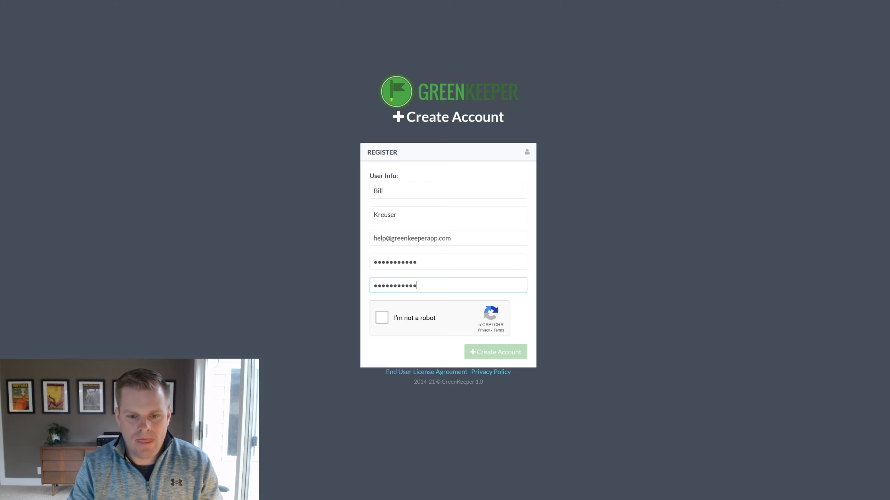
{"action": "left_click", "coordinate": [384, 318]}
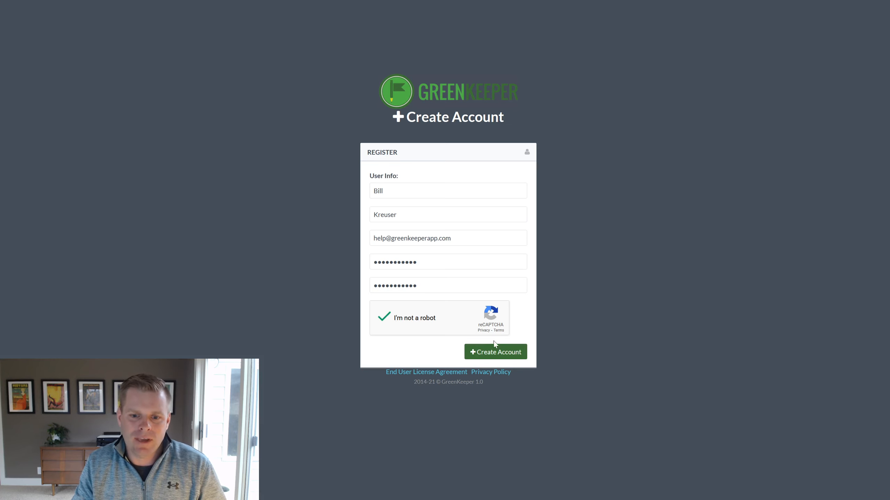
{"action": "left_click", "coordinate": [494, 358]}
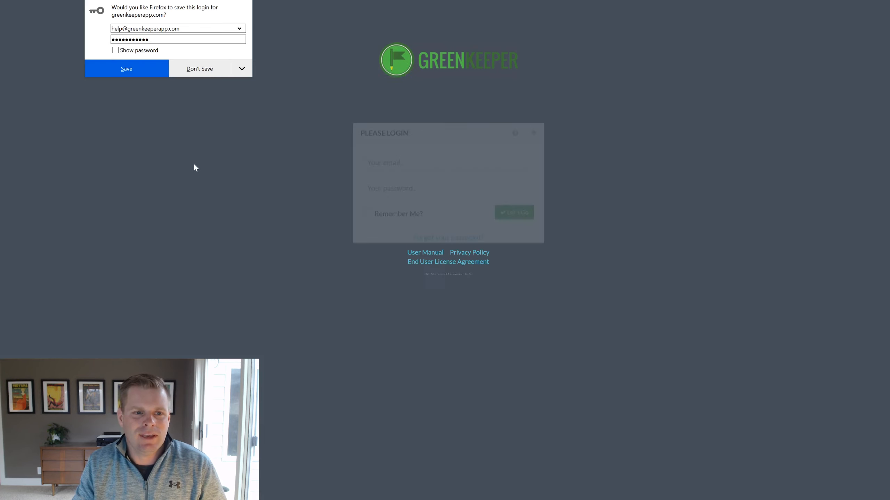
Save the login in Firefox, autofill it into the login form, and tick Remember Me.
{"action": "left_click", "coordinate": [134, 70]}
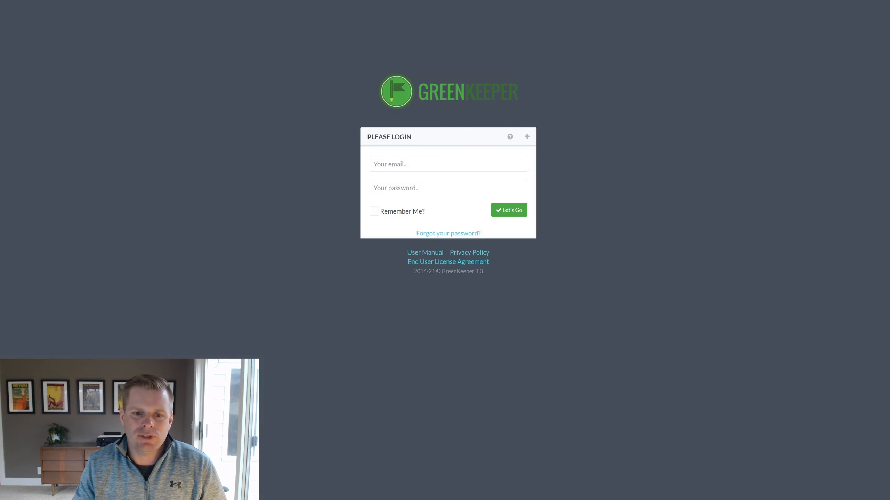
{"action": "left_click", "coordinate": [415, 165]}
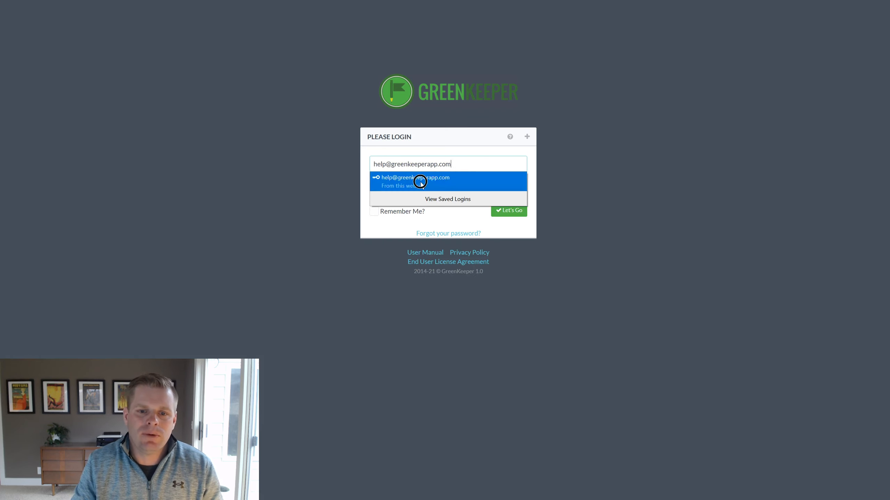
{"action": "left_click", "coordinate": [419, 180]}
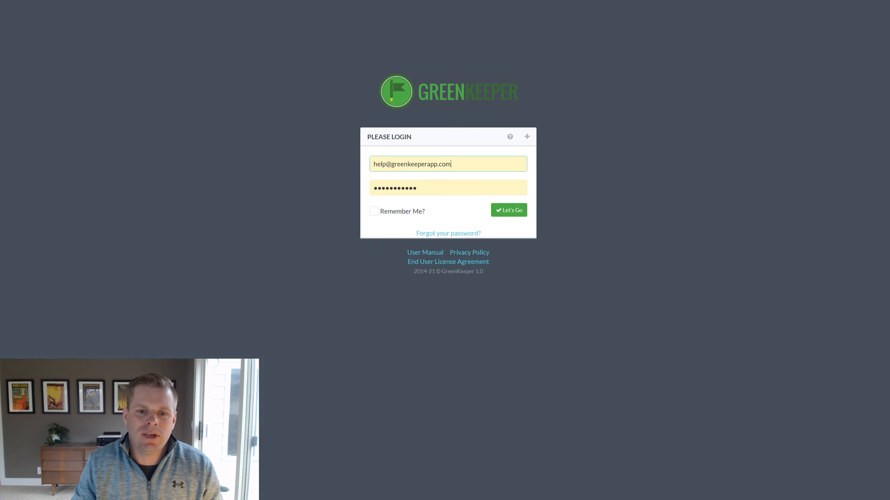
{"action": "left_click", "coordinate": [374, 211]}
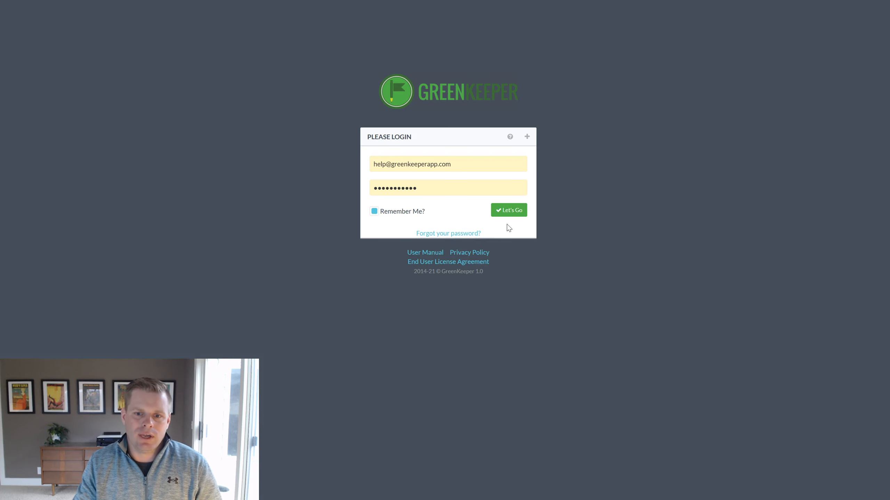
Log in with Let's Go to reach the account dashboard.
{"action": "left_click", "coordinate": [511, 211]}
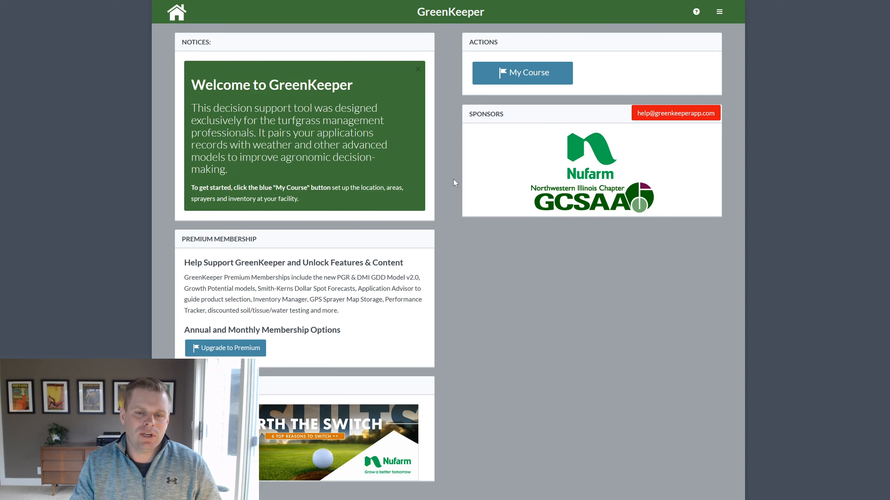
Open course setup, accept its tour, then review the profile name and e-mail and save them.
{"action": "left_click", "coordinate": [532, 80]}
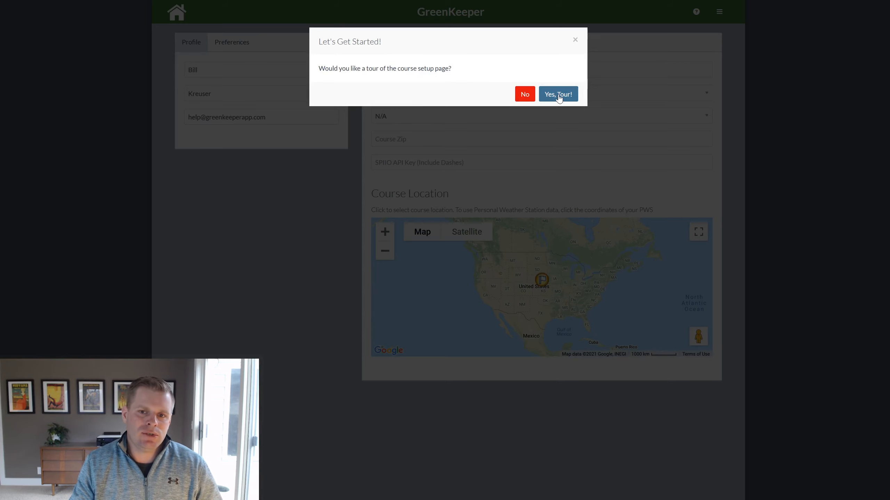
{"action": "left_click", "coordinate": [519, 100]}
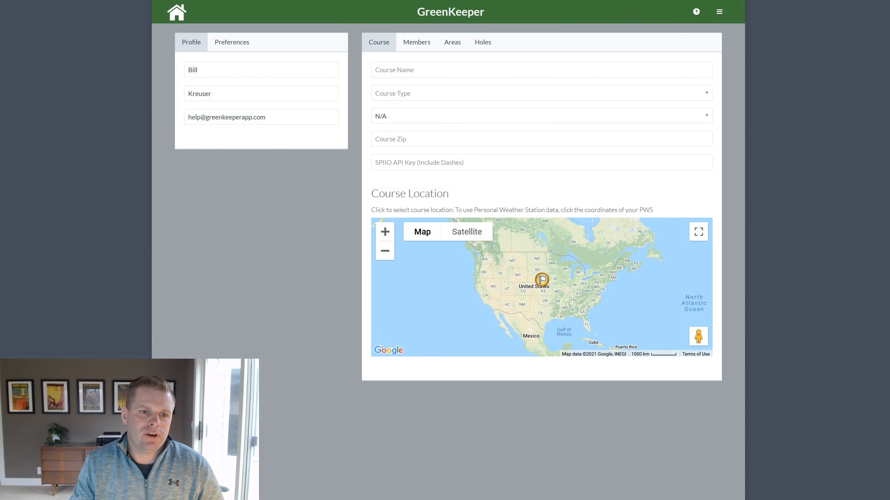
{"action": "left_click", "coordinate": [202, 69]}
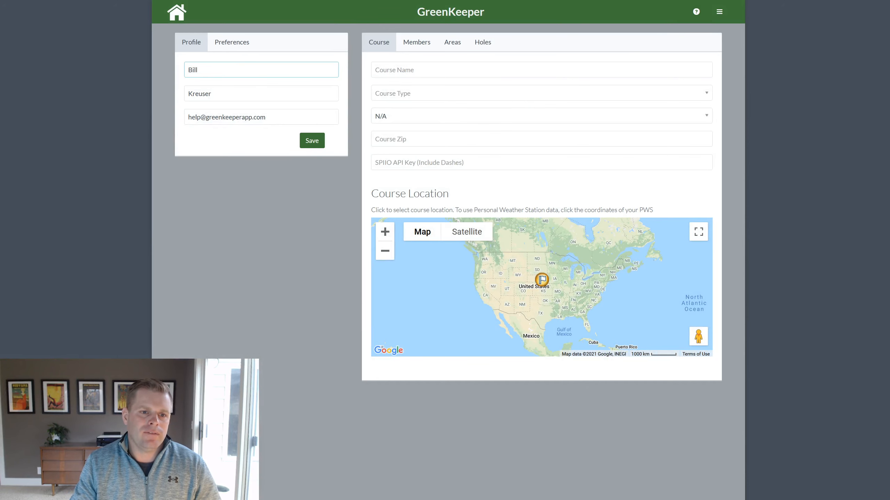
{"action": "left_click_drag", "start_coordinate": [276, 120], "coordinate": [185, 119]}
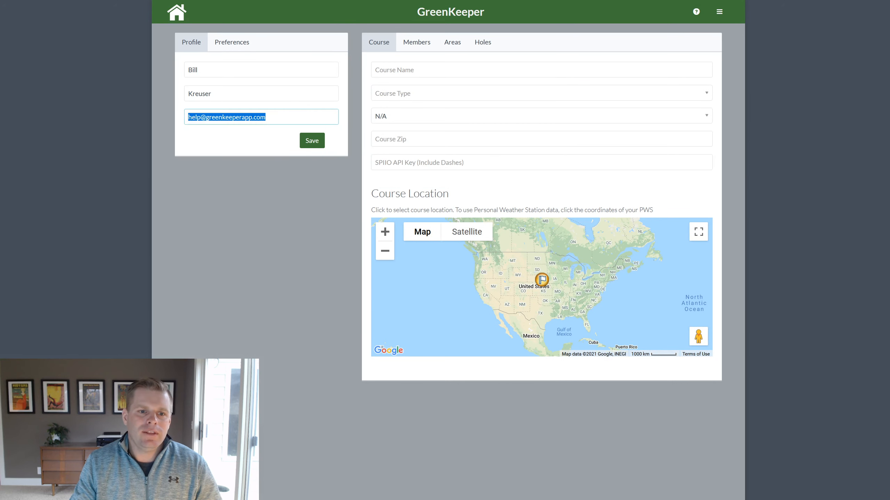
{"action": "left_click", "coordinate": [181, 119]}
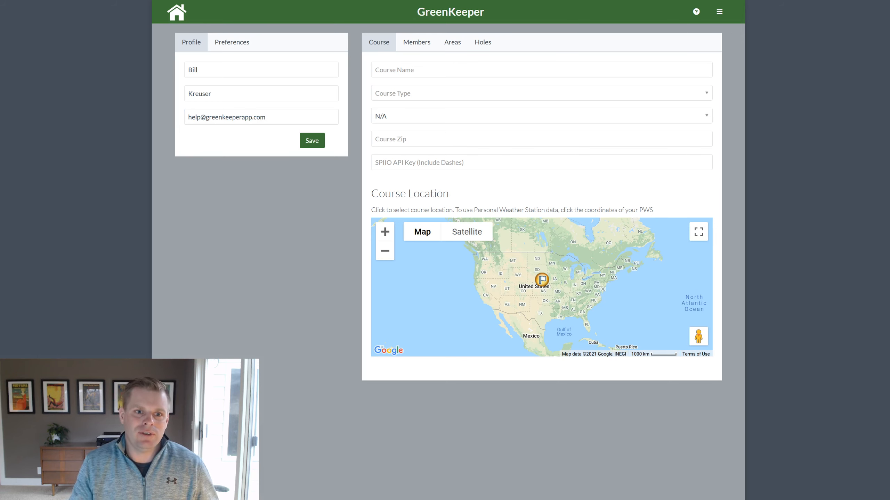
{"action": "left_click_drag", "start_coordinate": [266, 119], "coordinate": [171, 126]}
{"action": "left_click", "coordinate": [192, 131]}
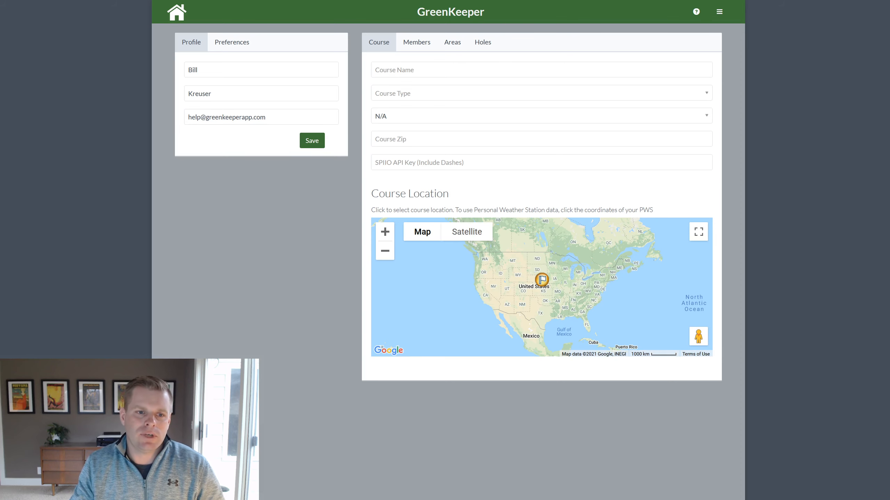
{"action": "left_click", "coordinate": [306, 145]}
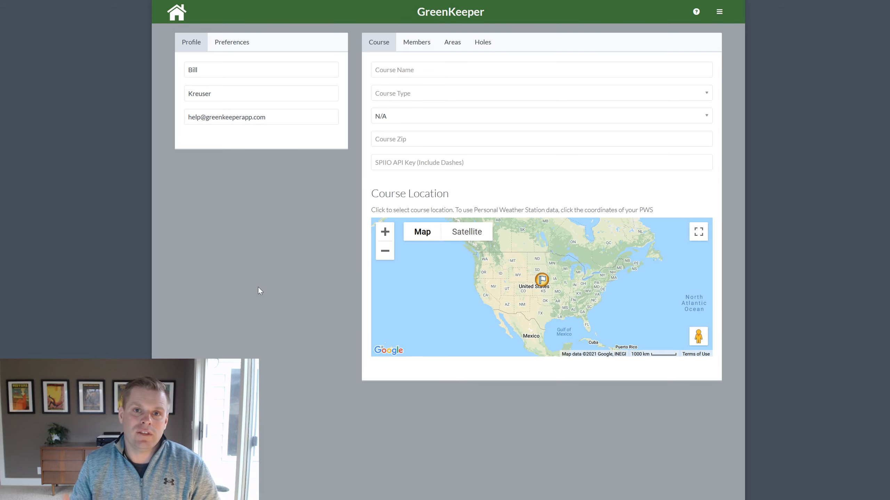
Set general units to Imperial only, weather to Imperial, and keep all four risk models enabled.
{"action": "left_click", "coordinate": [234, 46]}
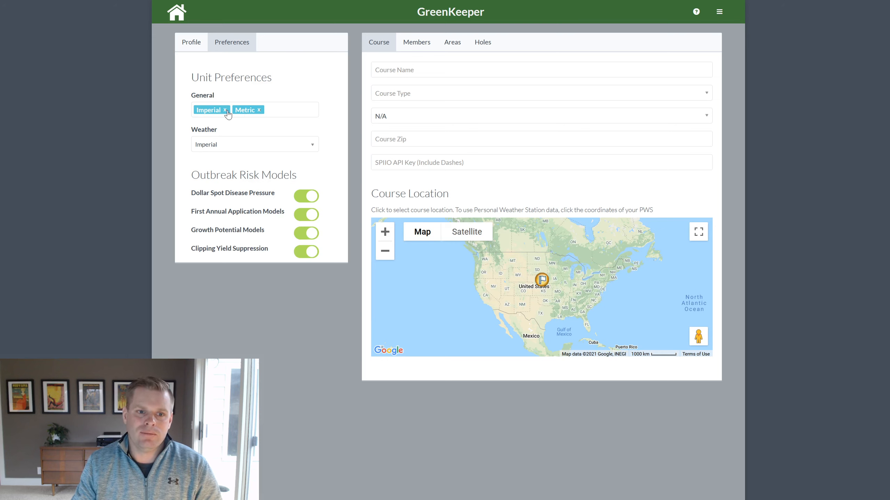
{"action": "left_click", "coordinate": [259, 111]}
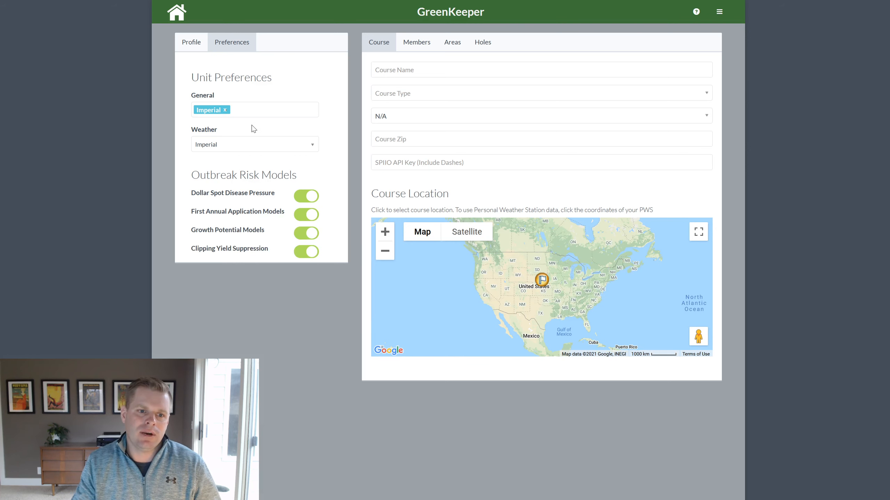
{"action": "left_click", "coordinate": [229, 149]}
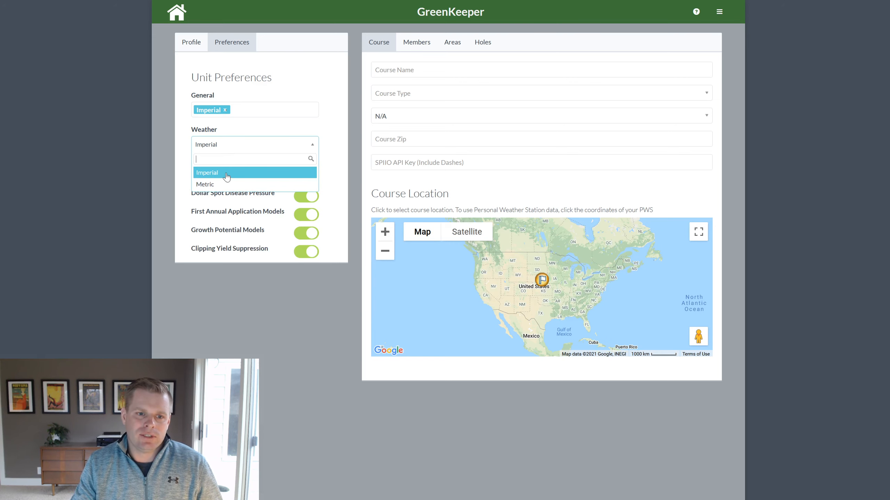
{"action": "left_click", "coordinate": [224, 173]}
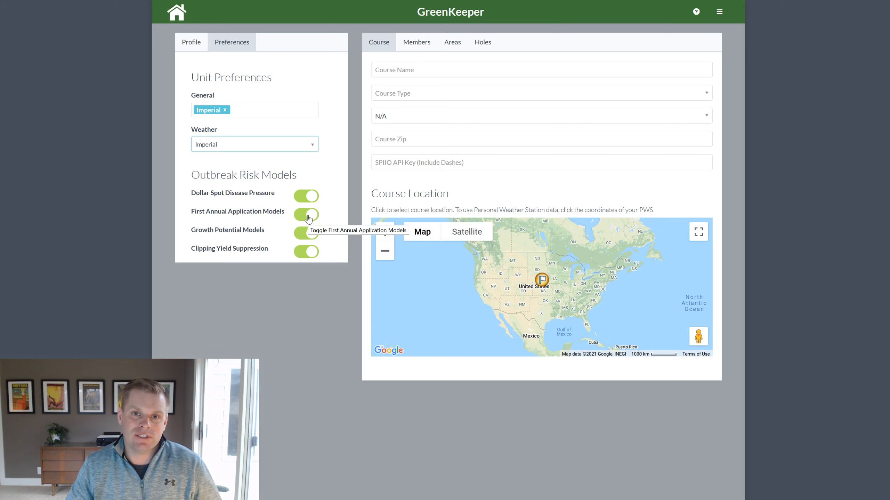
{"action": "left_click", "coordinate": [307, 215]}
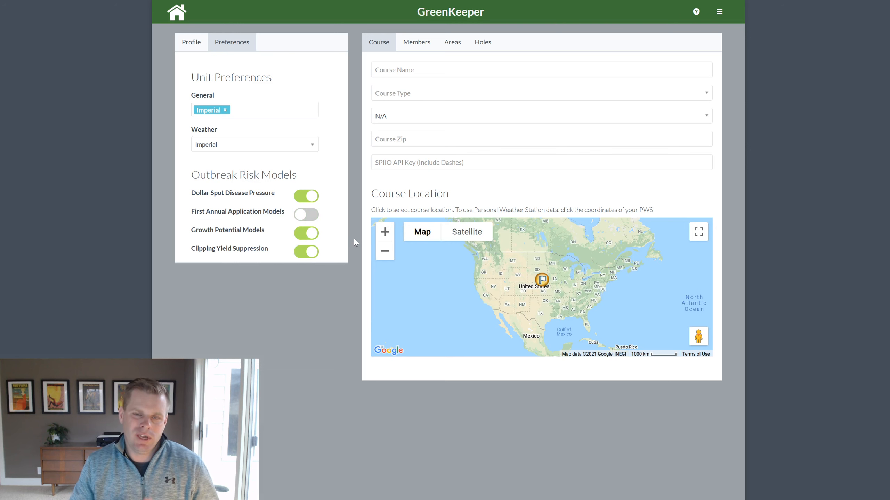
{"action": "left_click", "coordinate": [306, 214]}
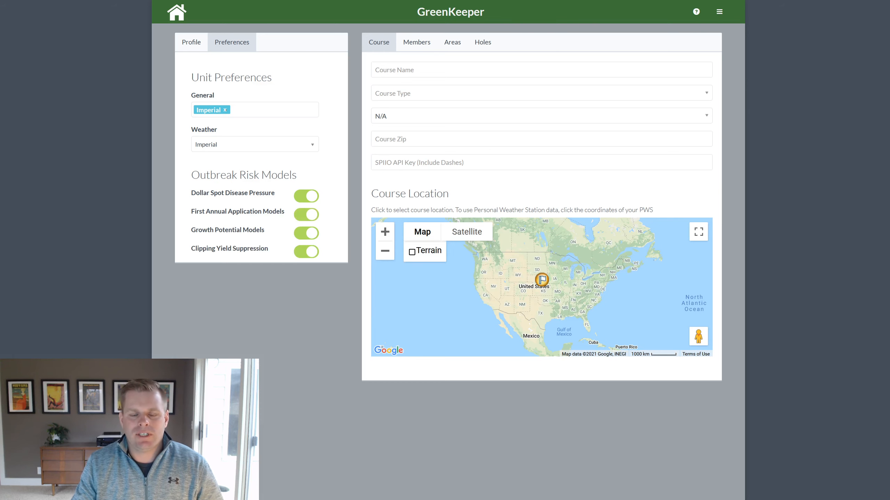
Enter course name 'GreenKeeper National', course type PUBLIC, 18 holes, and zip code 68506.
{"action": "left_click", "coordinate": [410, 70]}
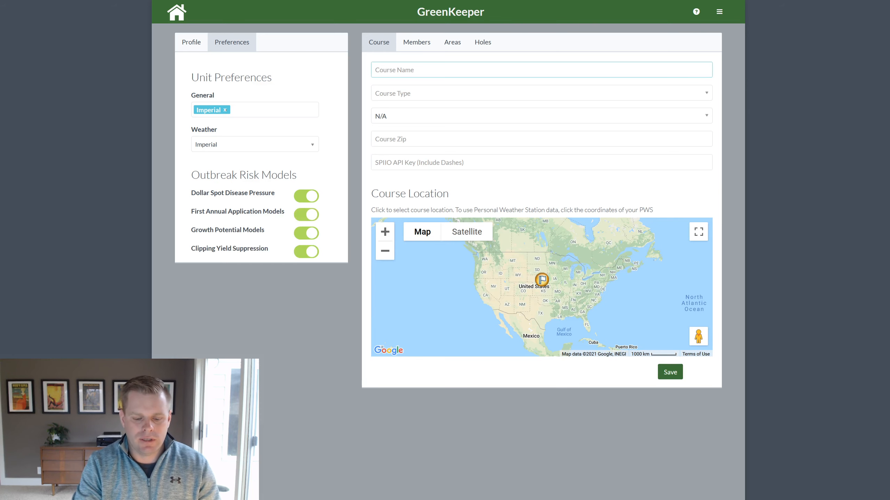
{"action": "type", "text": "Green"}
{"action": "key", "text": "BackSpace"}
{"action": "key", "text": "BackSpace"}
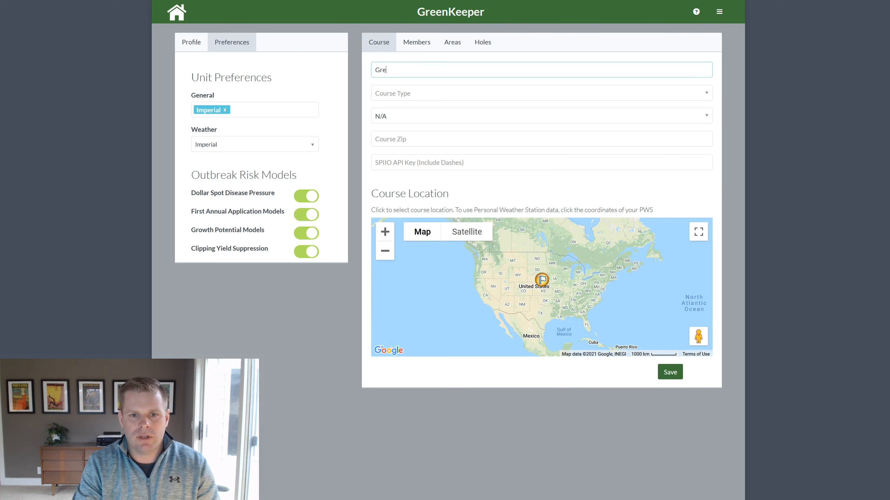
{"action": "type", "text": "enKeeper N"}
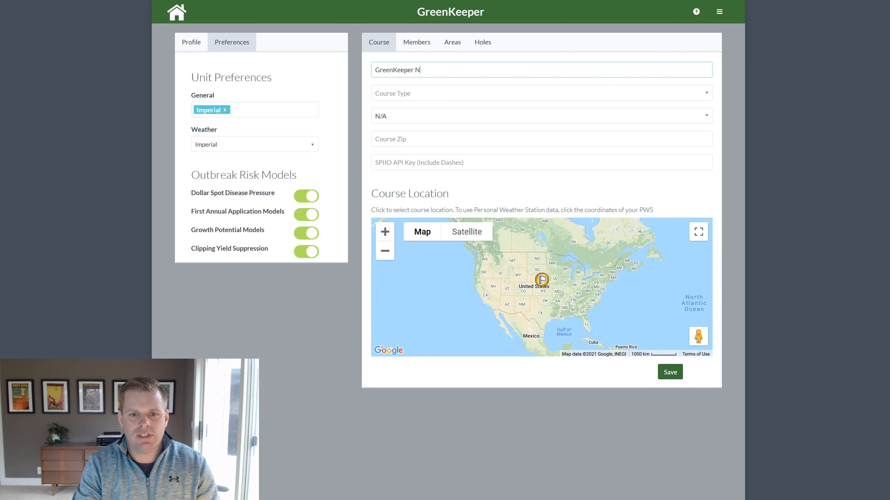
{"action": "type", "text": "ational"}
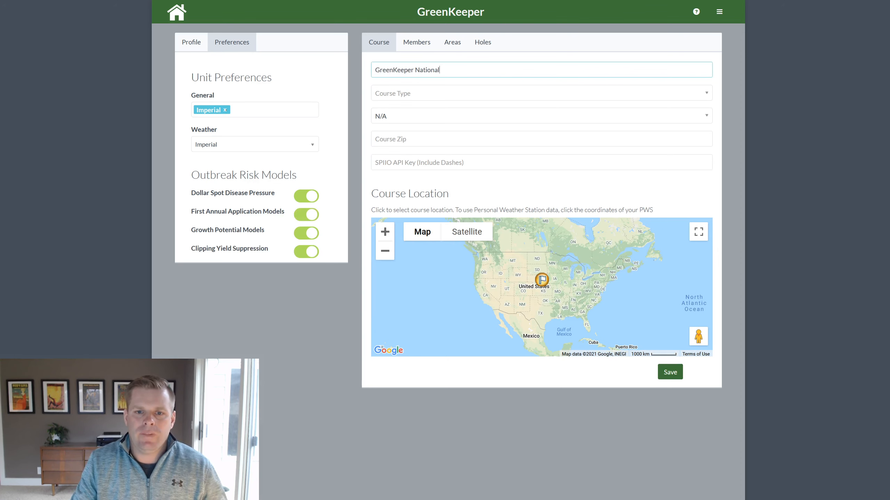
{"action": "left_click", "coordinate": [400, 95]}
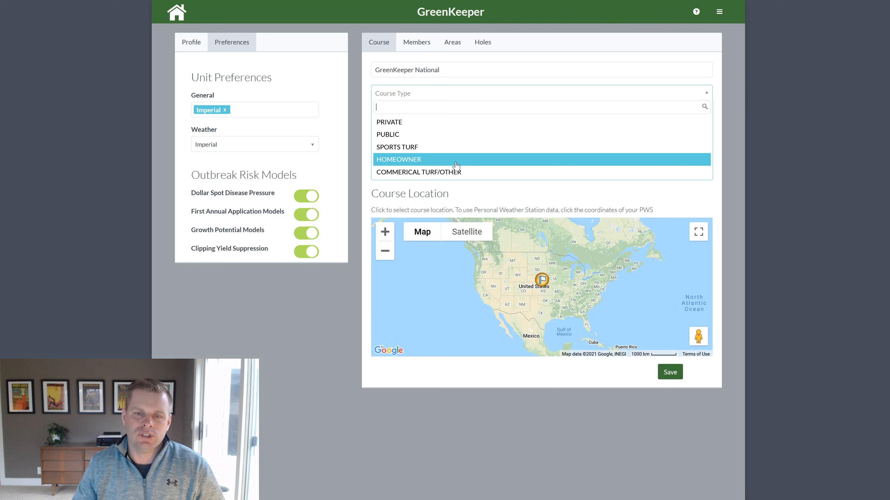
{"action": "left_click", "coordinate": [435, 132]}
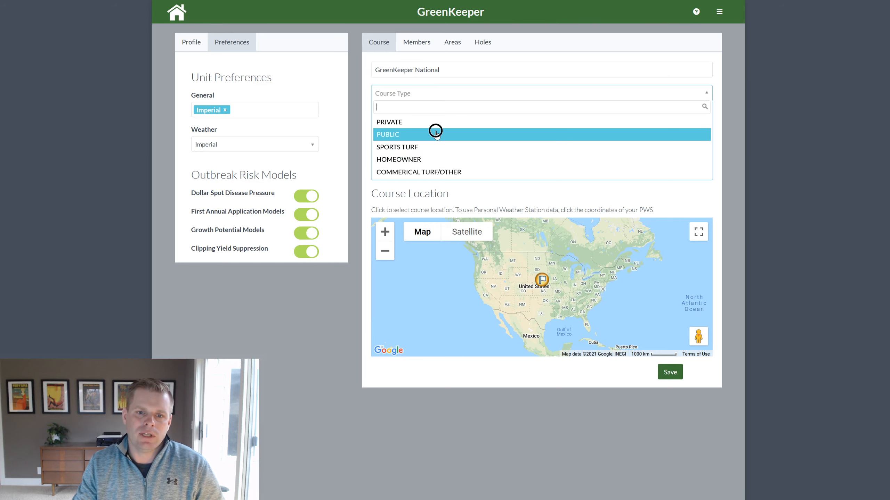
{"action": "left_click", "coordinate": [453, 117]}
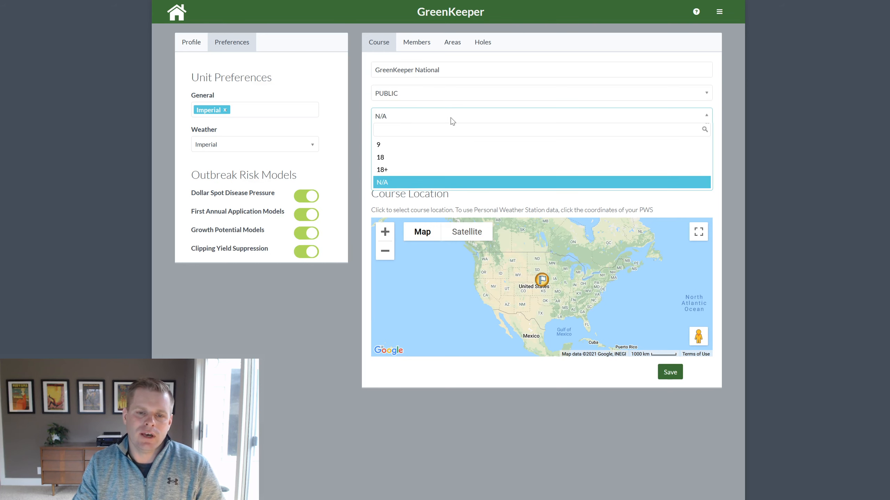
{"action": "left_click", "coordinate": [438, 157]}
{"action": "left_click", "coordinate": [437, 137]}
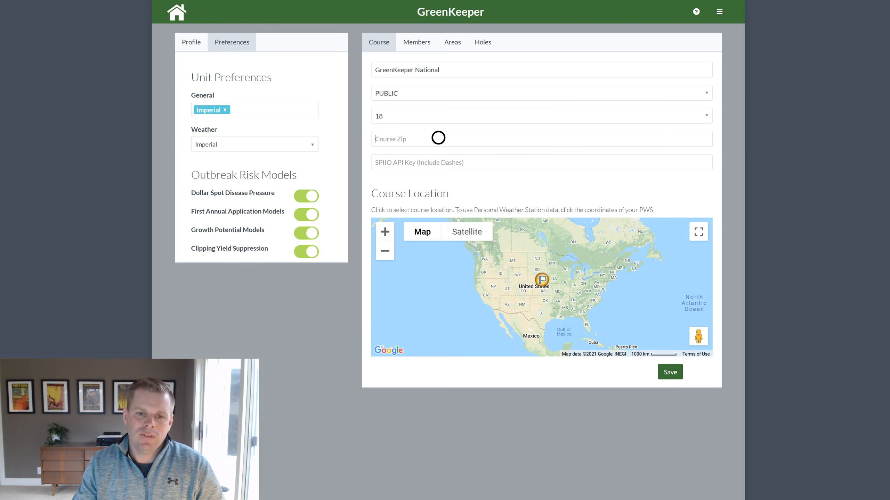
{"action": "type", "text": "68506"}
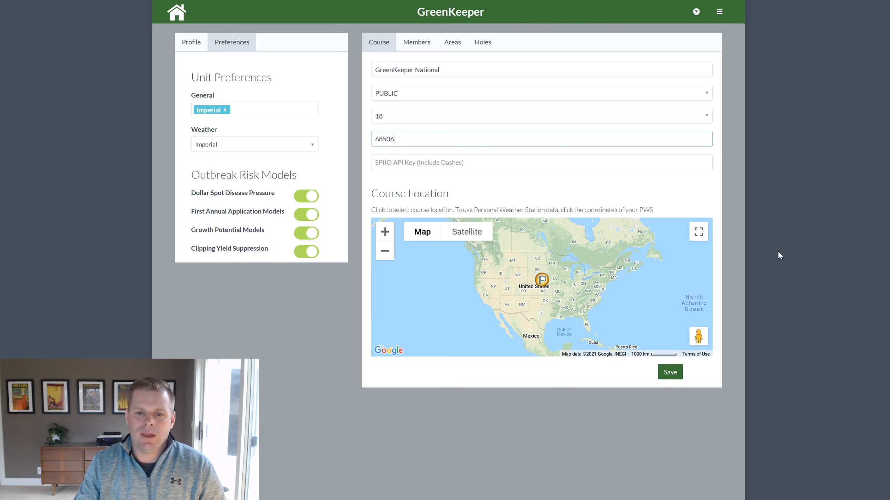
{"action": "left_click", "coordinate": [609, 172]}
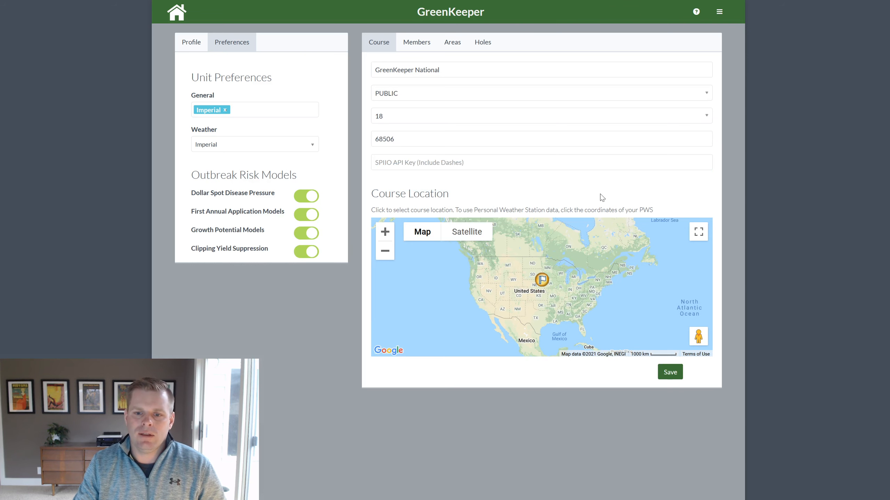
Zoom the map into Lincoln, place the course marker at Holmes Lake Park, and save.
{"action": "scroll", "coordinate": [542, 286], "scroll_direction": "up", "scroll_amount": 2}
{"action": "scroll", "coordinate": [542, 285], "scroll_direction": "up", "scroll_amount": 1}
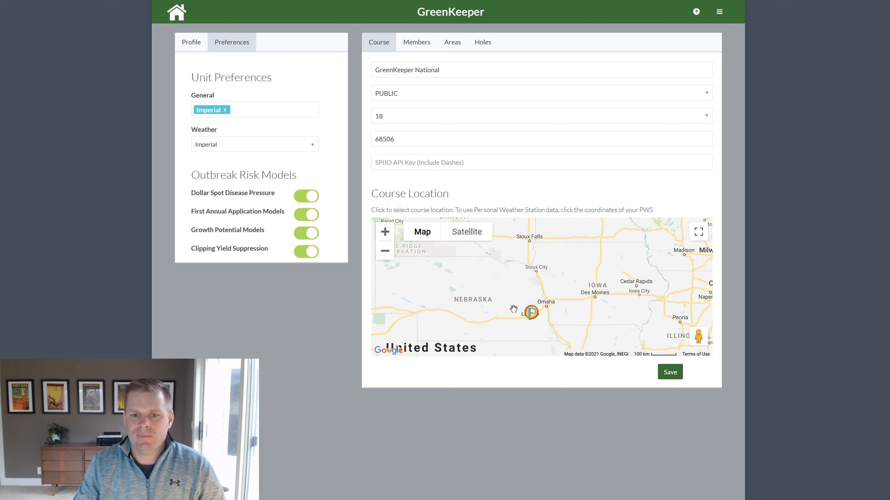
{"action": "scroll", "coordinate": [534, 327], "scroll_direction": "up", "scroll_amount": 1}
{"action": "scroll", "coordinate": [534, 327], "scroll_direction": "up", "scroll_amount": 2}
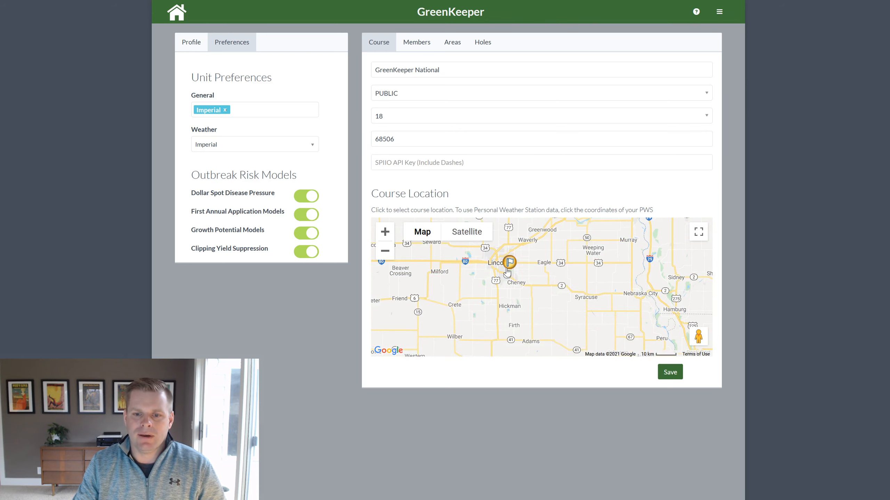
{"action": "scroll", "coordinate": [510, 276], "scroll_direction": "up", "scroll_amount": 2}
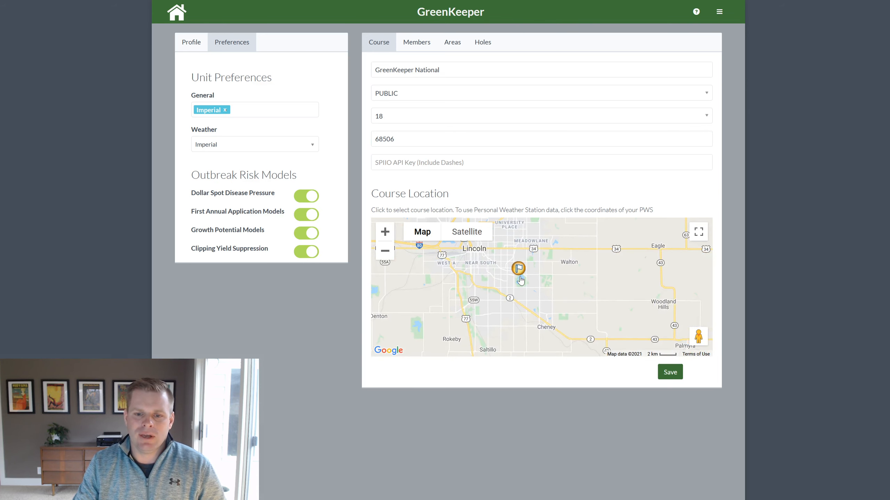
{"action": "scroll", "coordinate": [518, 277], "scroll_direction": "up", "scroll_amount": 1}
{"action": "scroll", "coordinate": [519, 282], "scroll_direction": "up", "scroll_amount": 2}
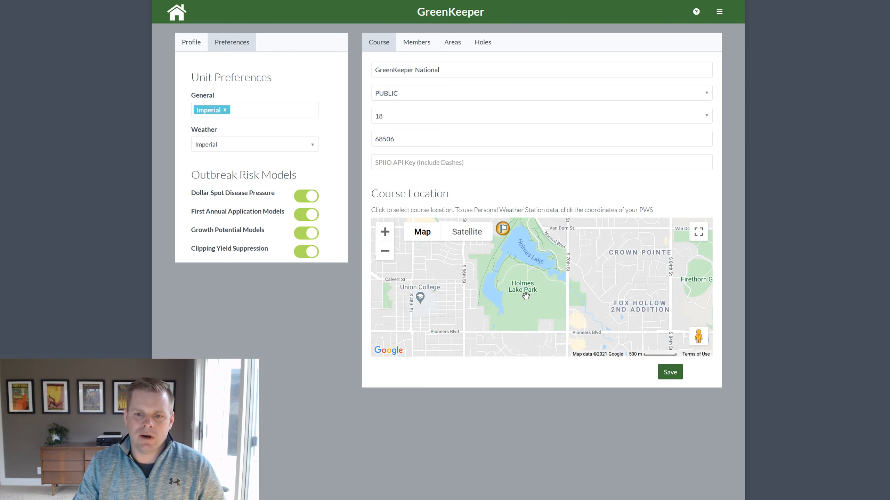
{"action": "scroll", "coordinate": [531, 302], "scroll_direction": "up", "scroll_amount": 1}
{"action": "scroll", "coordinate": [531, 302], "scroll_direction": "down", "scroll_amount": 3}
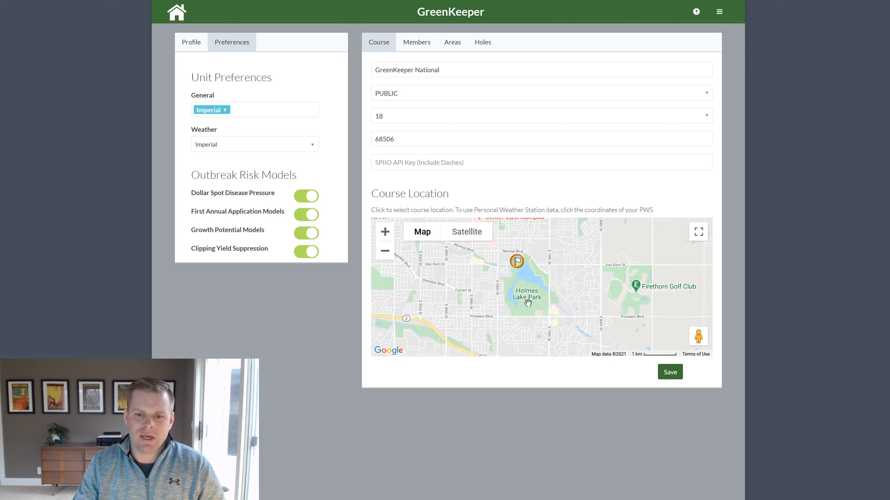
{"action": "left_click", "coordinate": [528, 303]}
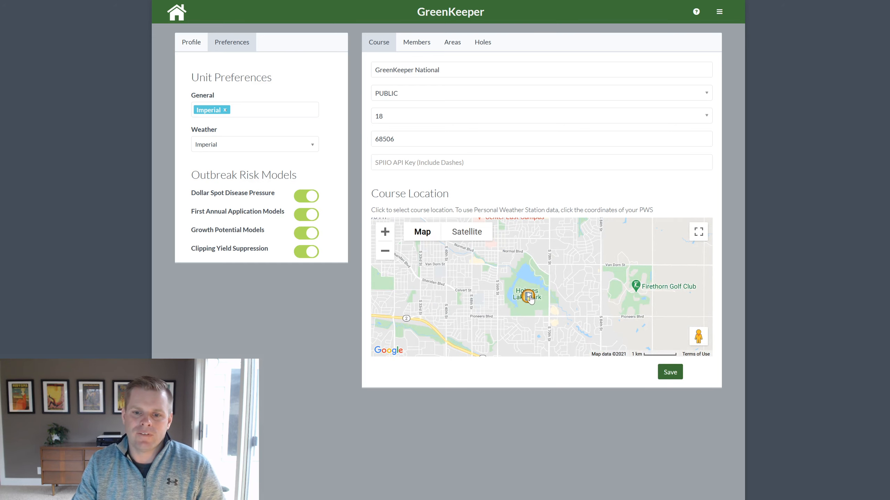
{"action": "left_click", "coordinate": [669, 373]}
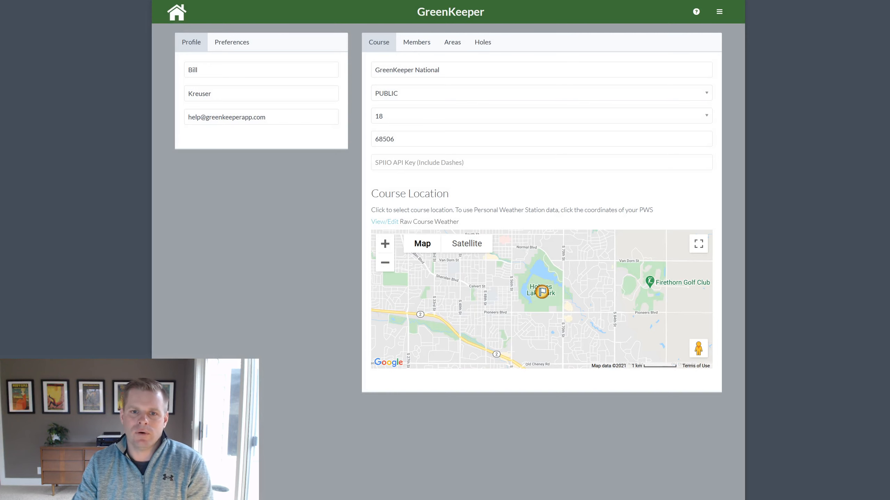
Check the Members list showing the account holder as sole manager, then switch to Areas.
{"action": "left_click", "coordinate": [419, 43]}
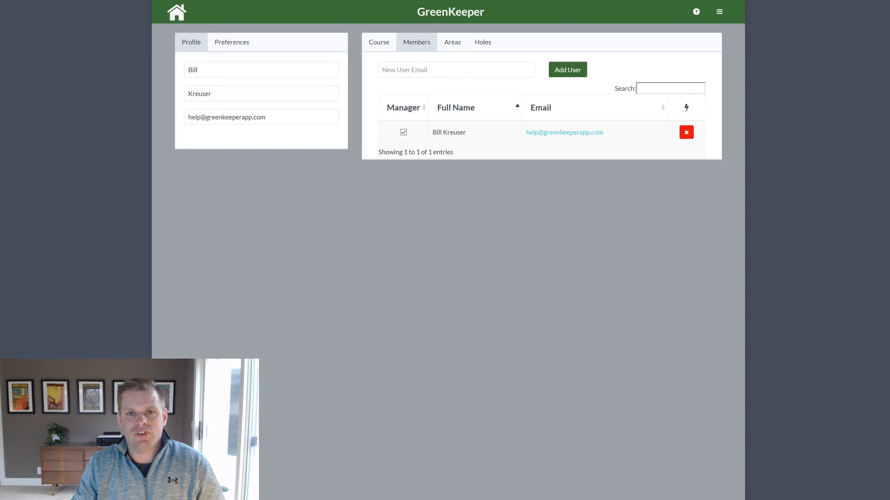
{"action": "left_click", "coordinate": [404, 72]}
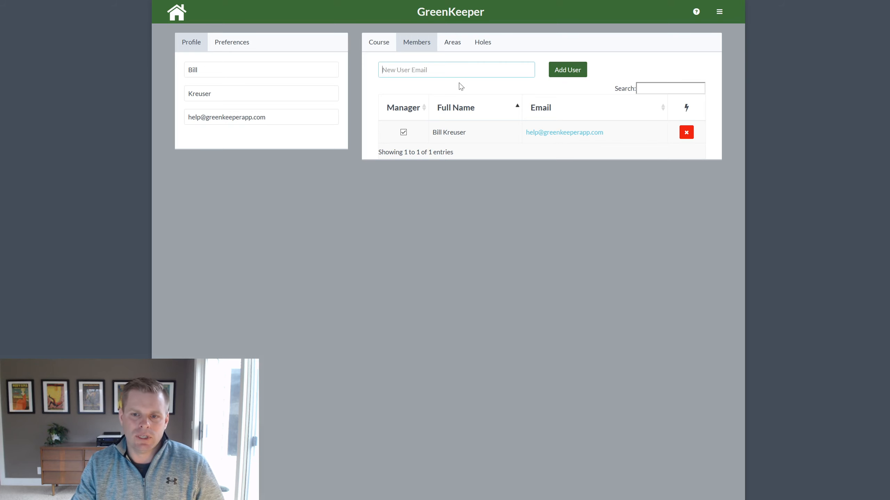
{"action": "left_click", "coordinate": [456, 43]}
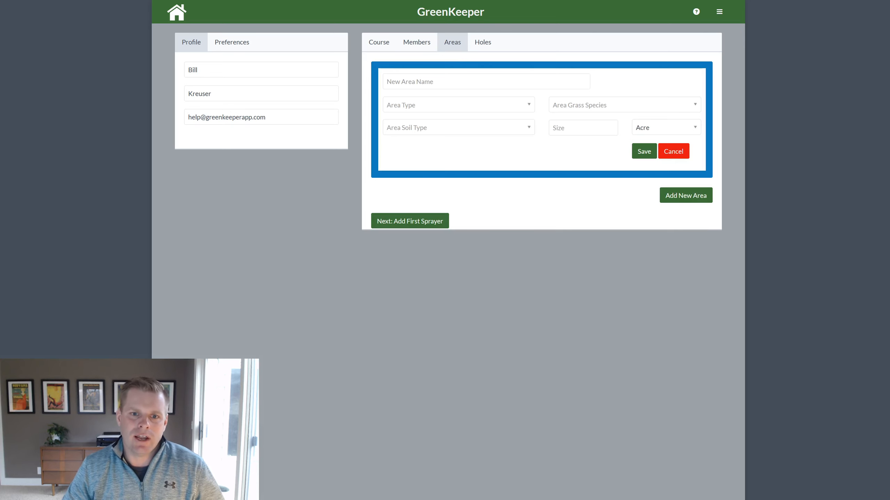
Name the new area Greens and select Greens from the Area Type list.
{"action": "left_click", "coordinate": [495, 80]}
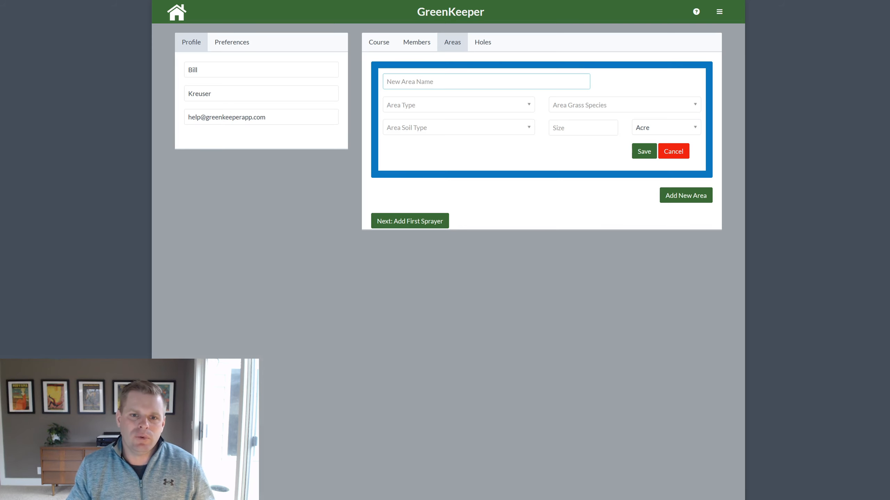
{"action": "type", "text": "Greens"}
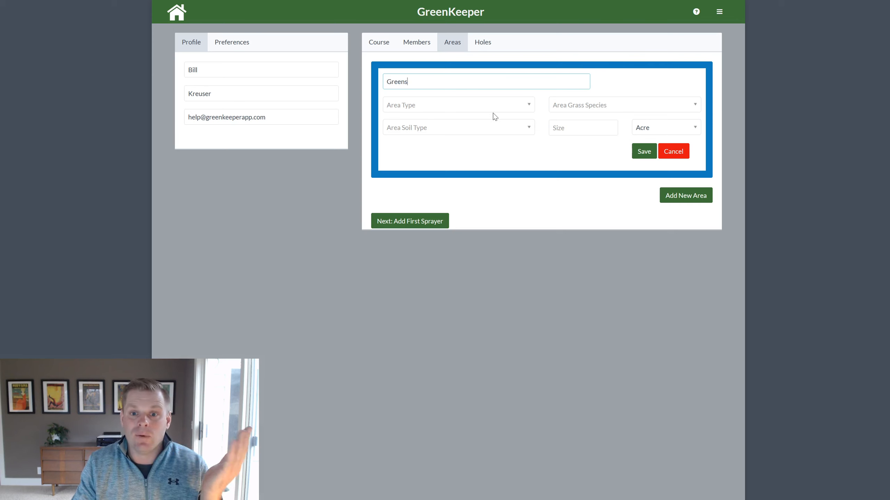
{"action": "left_click", "coordinate": [499, 107]}
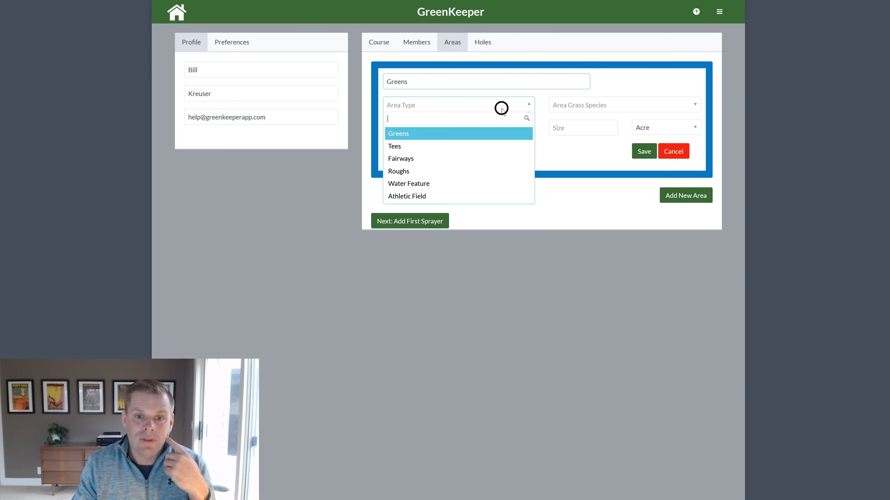
{"action": "left_click", "coordinate": [474, 134]}
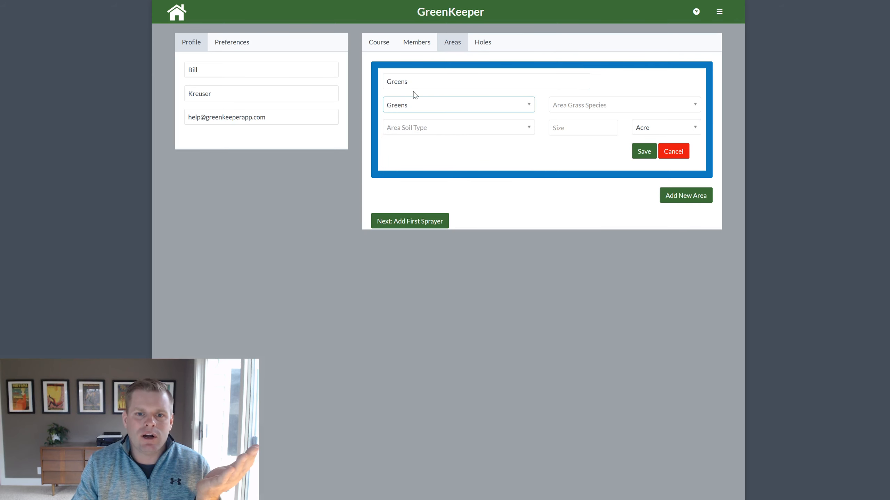
{"action": "left_click", "coordinate": [421, 105]}
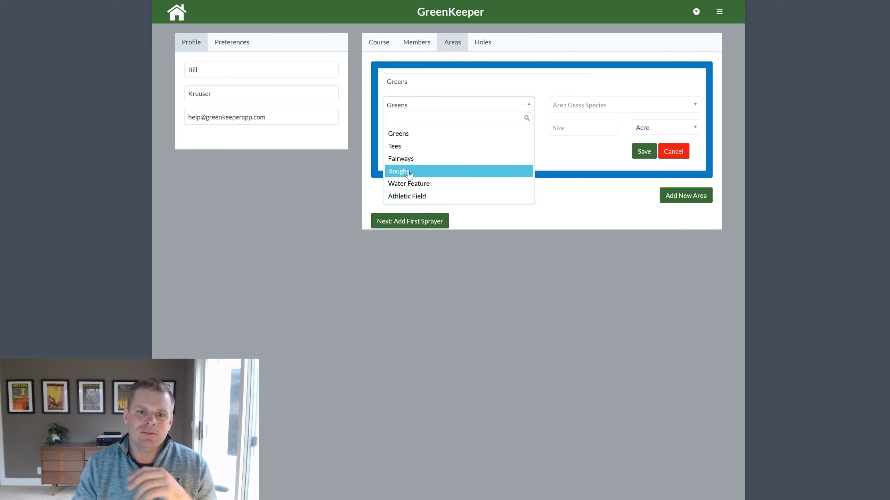
{"action": "left_click", "coordinate": [457, 137]}
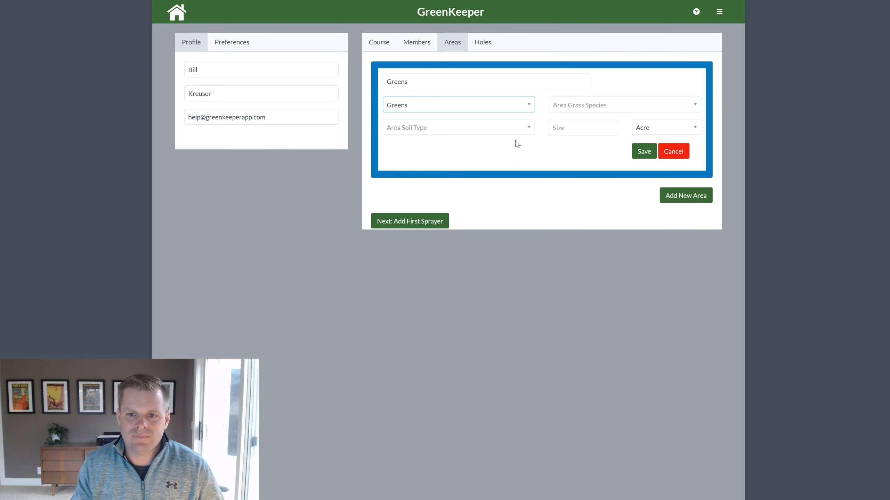
Pick Bentgrass from the grass species list for the new Greens area.
{"action": "left_click", "coordinate": [586, 102]}
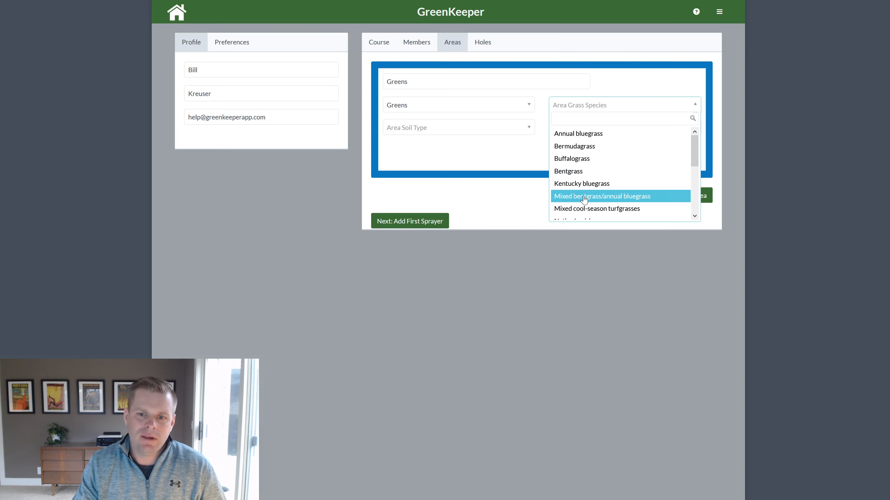
{"action": "left_click_drag", "start_coordinate": [692, 157], "coordinate": [692, 176]}
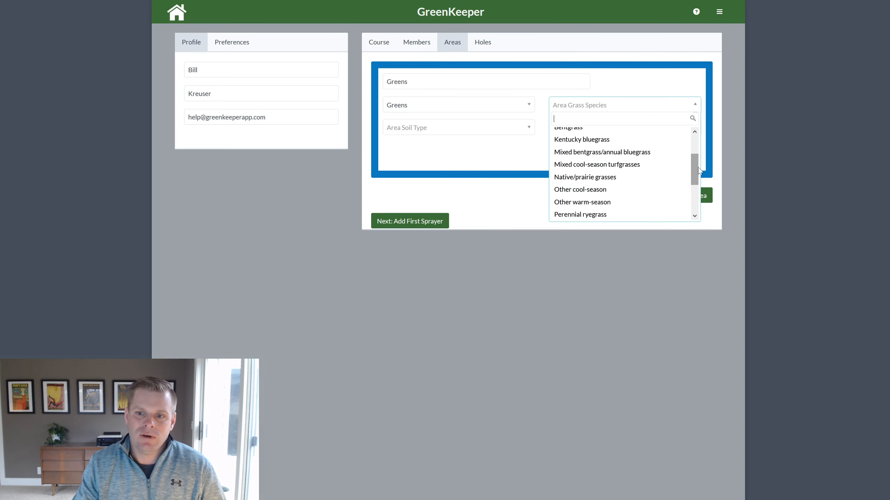
{"action": "left_click_drag", "start_coordinate": [694, 168], "coordinate": [694, 136]}
{"action": "left_click", "coordinate": [618, 171]}
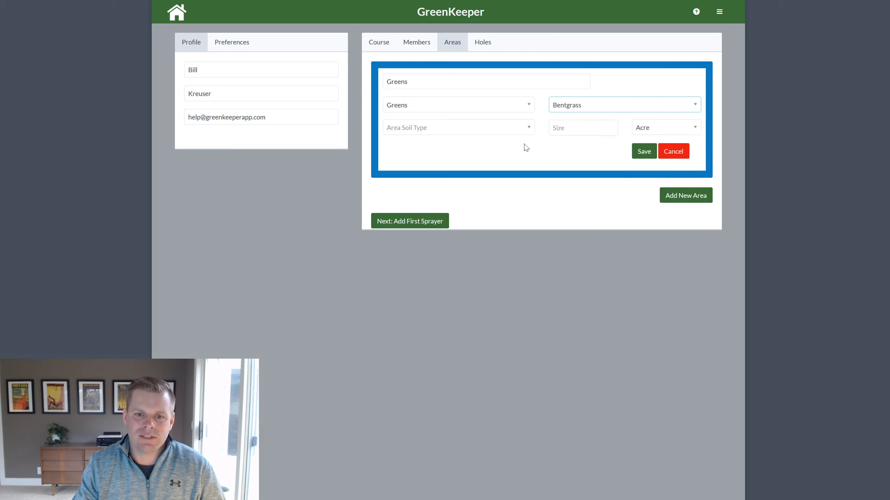
{"action": "left_click", "coordinate": [444, 134]}
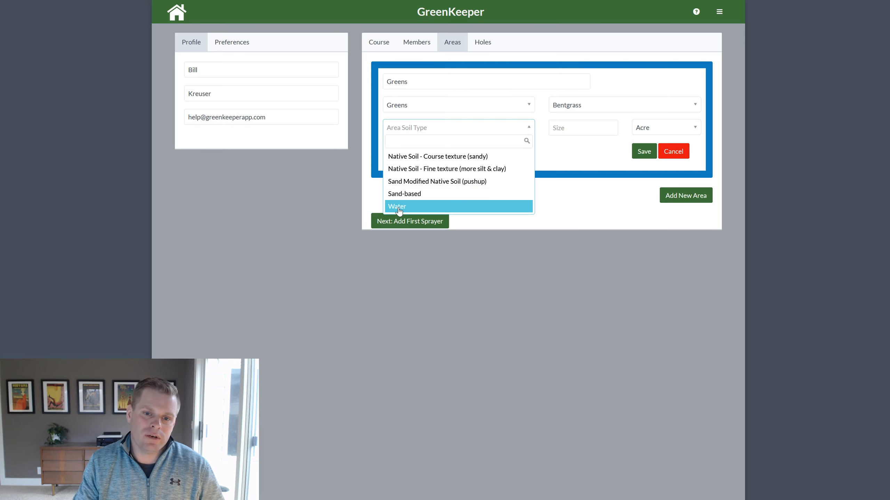
Choose Sand-based soil and enter a size of 3, keeping Acre as the unit.
{"action": "left_click", "coordinate": [419, 194]}
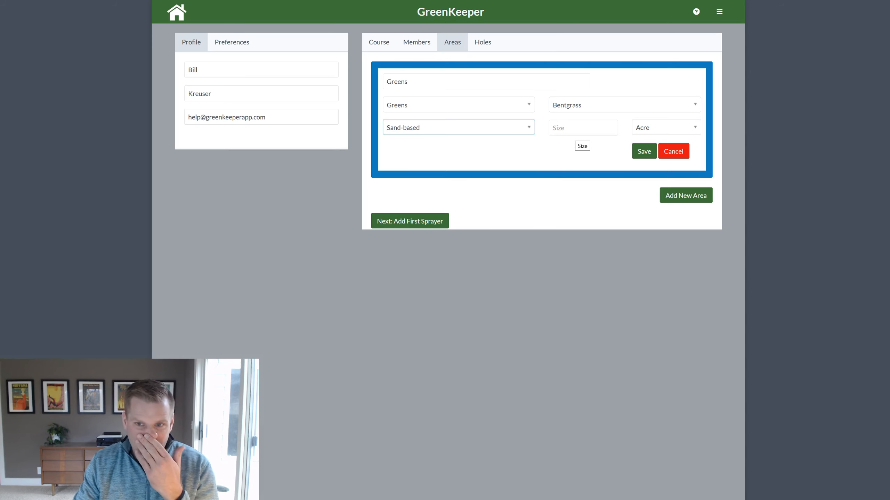
{"action": "left_click", "coordinate": [571, 128]}
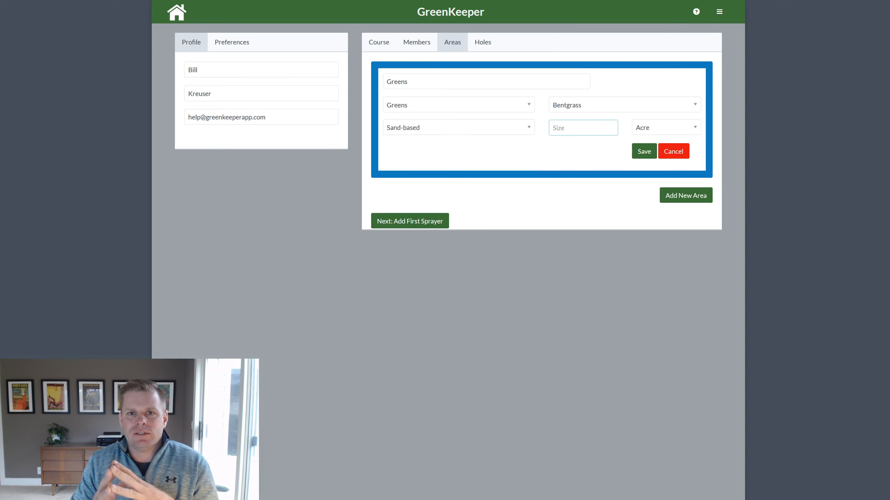
{"action": "type", "text": "3"}
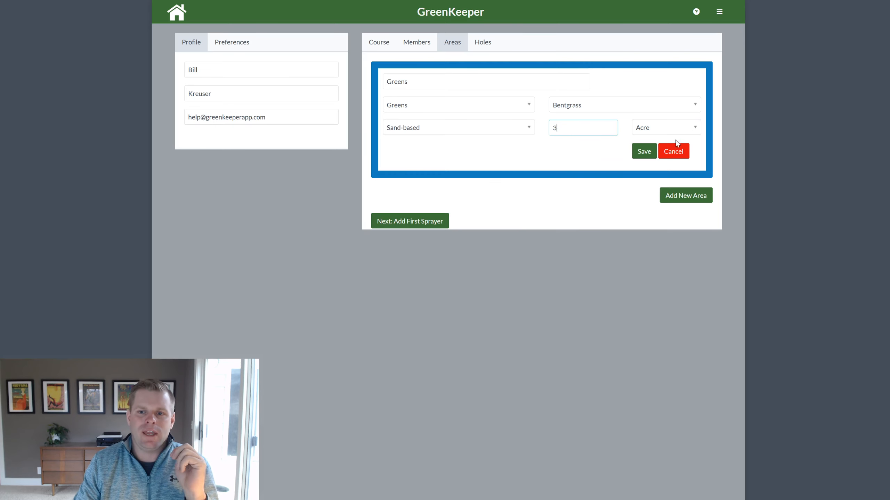
{"action": "left_click", "coordinate": [650, 129]}
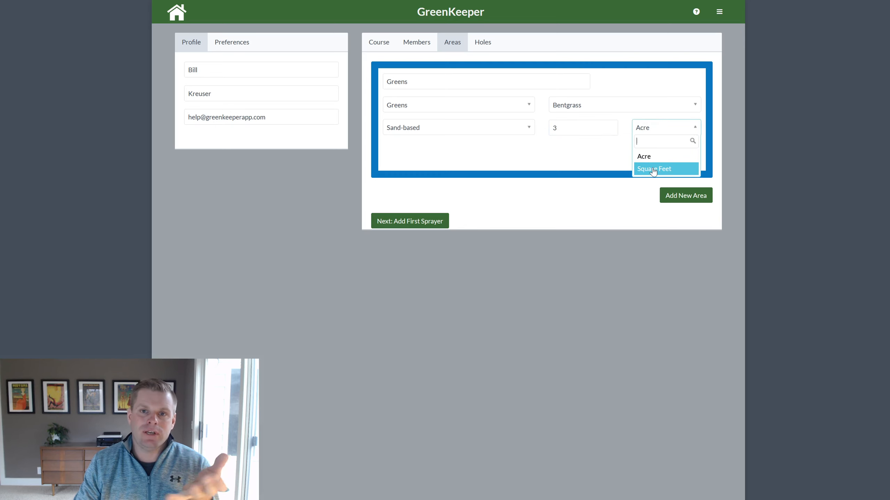
{"action": "left_click", "coordinate": [615, 164]}
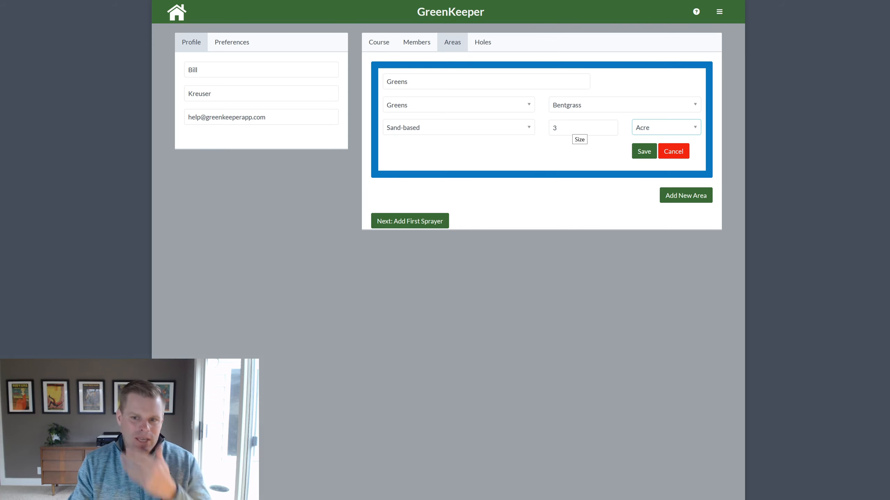
Save the Greens area and start a new area named 'Fairway' with type Fairways.
{"action": "left_click", "coordinate": [643, 151]}
{"action": "left_click", "coordinate": [683, 72]}
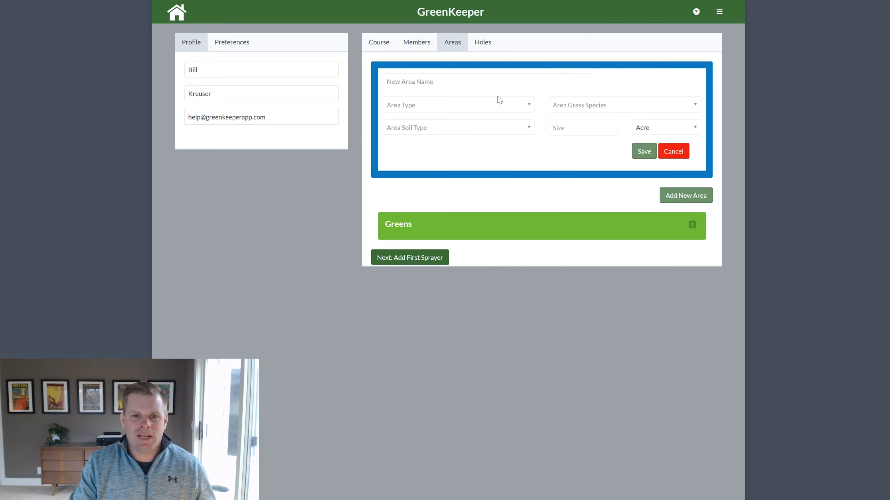
{"action": "type", "text": "Fairways"}
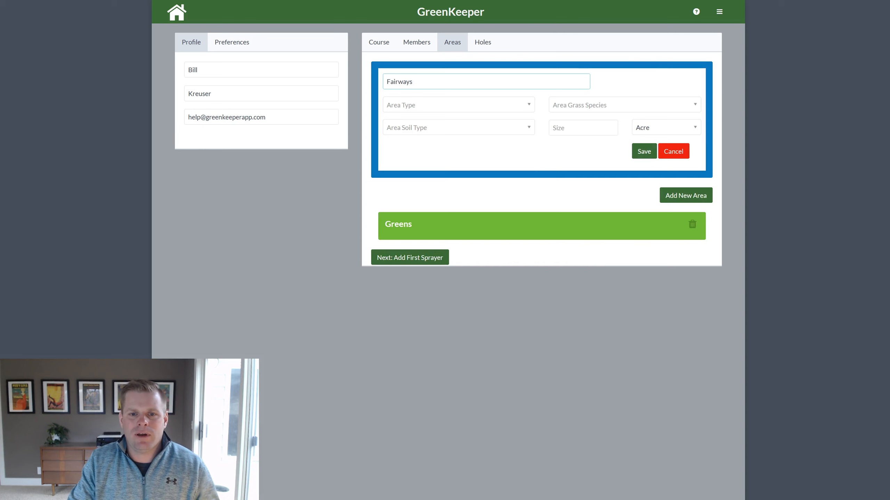
{"action": "left_click", "coordinate": [493, 104]}
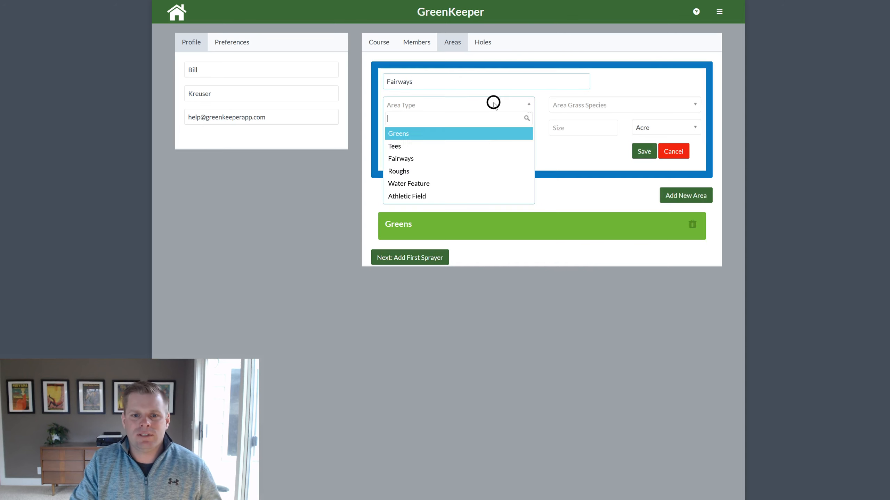
{"action": "left_click", "coordinate": [472, 158]}
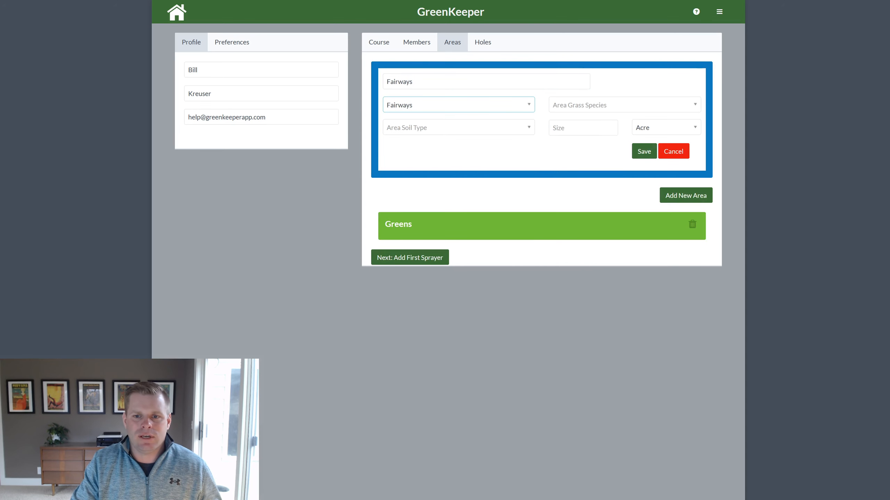
Give Fairways mixed bentgrass/annual bluegrass on fine-texture native soil, size 20, and save it.
{"action": "left_click", "coordinate": [587, 106]}
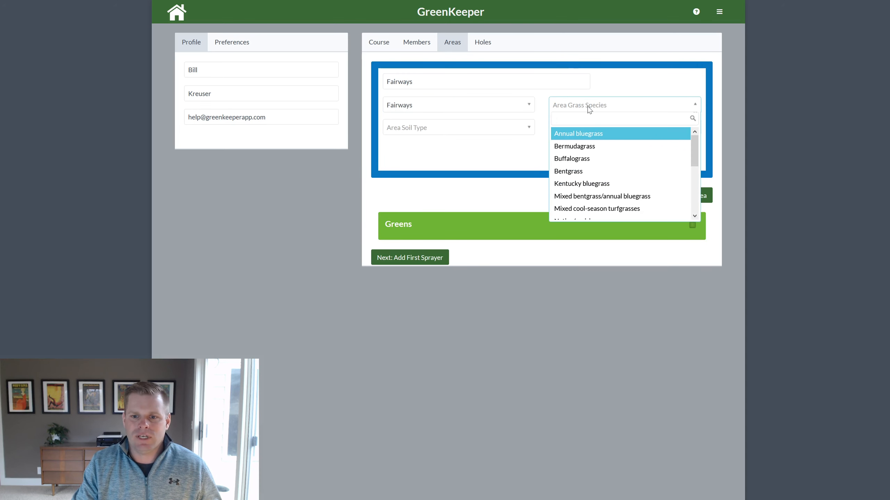
{"action": "left_click", "coordinate": [607, 197]}
{"action": "left_click", "coordinate": [400, 130]}
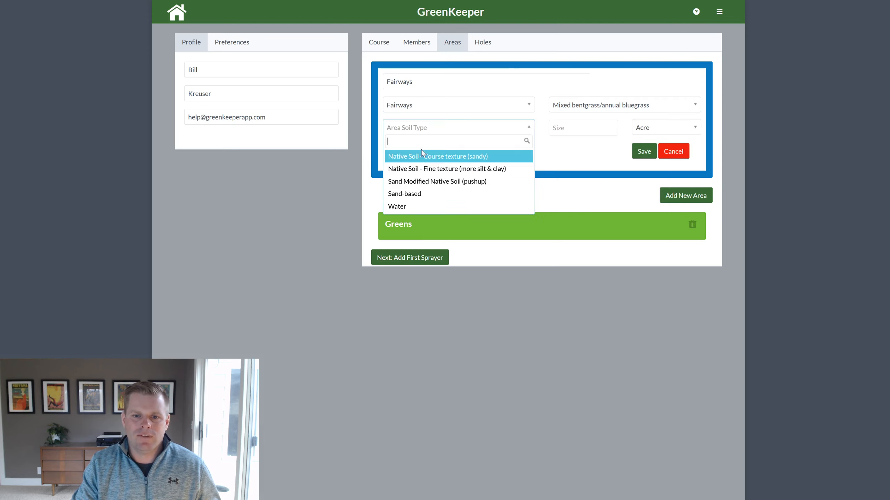
{"action": "left_click", "coordinate": [424, 170]}
{"action": "left_click", "coordinate": [571, 129]}
{"action": "type", "text": "20"}
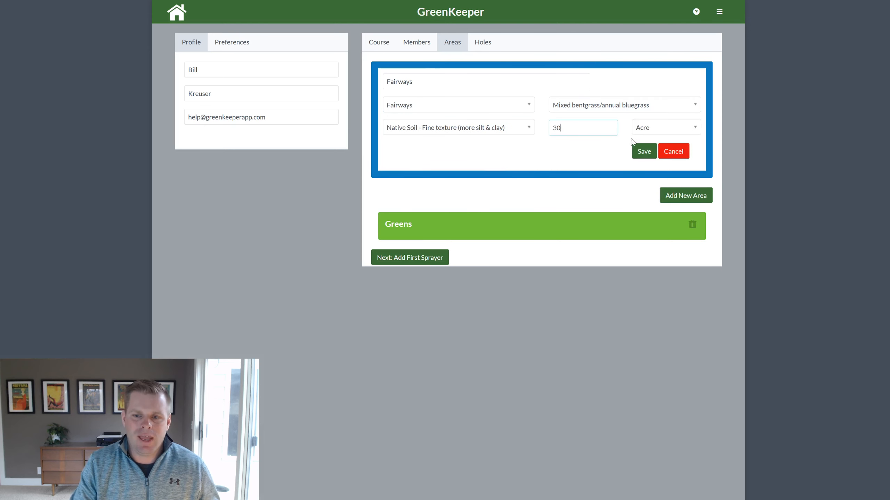
{"action": "left_click", "coordinate": [643, 151]}
{"action": "left_click", "coordinate": [686, 70]}
Name the new area 'Tee', set its type to Tees and grass to Kentucky bluegrass.
{"action": "type", "text": "Tees"}
{"action": "left_click", "coordinate": [464, 104]}
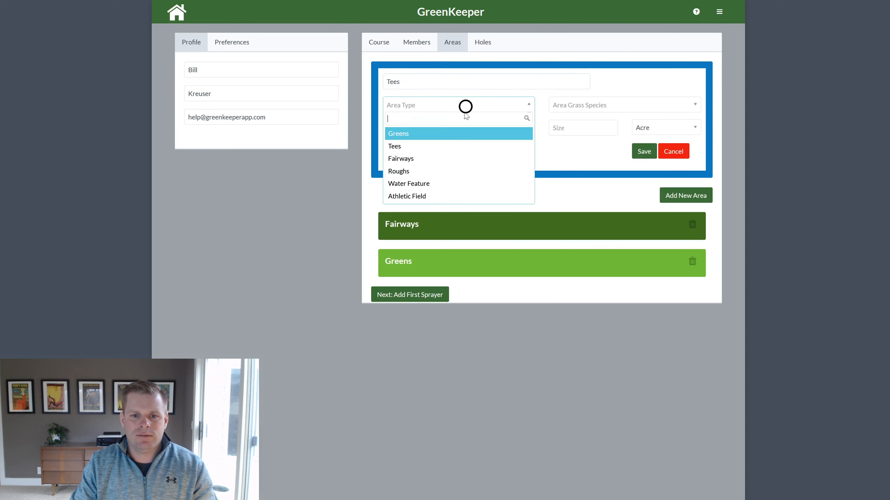
{"action": "left_click", "coordinate": [454, 144]}
{"action": "left_click", "coordinate": [600, 106]}
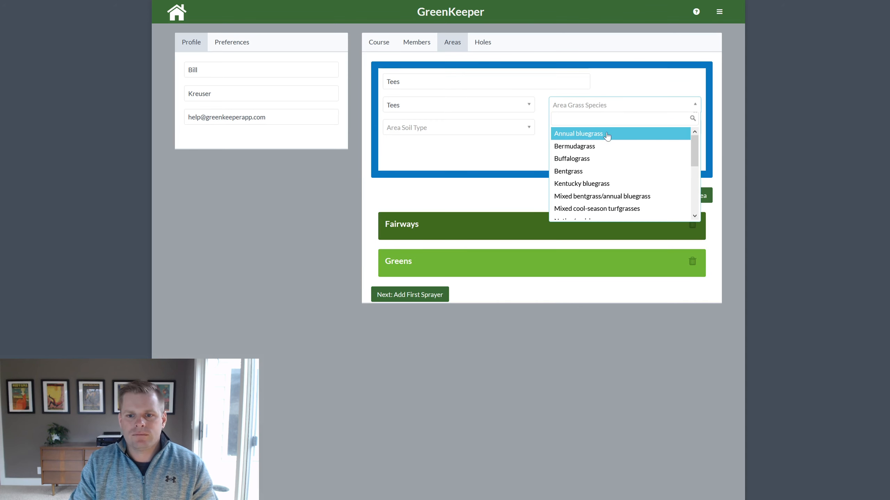
{"action": "scroll", "coordinate": [618, 144], "scroll_direction": "down", "scroll_amount": 2}
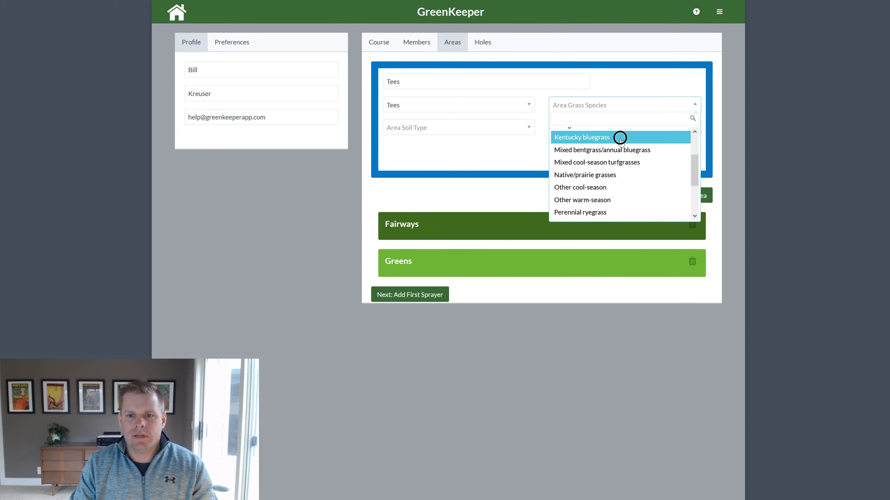
{"action": "left_click", "coordinate": [619, 137]}
Set Sand Modified Native Soil (pushup), size 150000 square feet, and save the Tees area.
{"action": "left_click", "coordinate": [413, 127]}
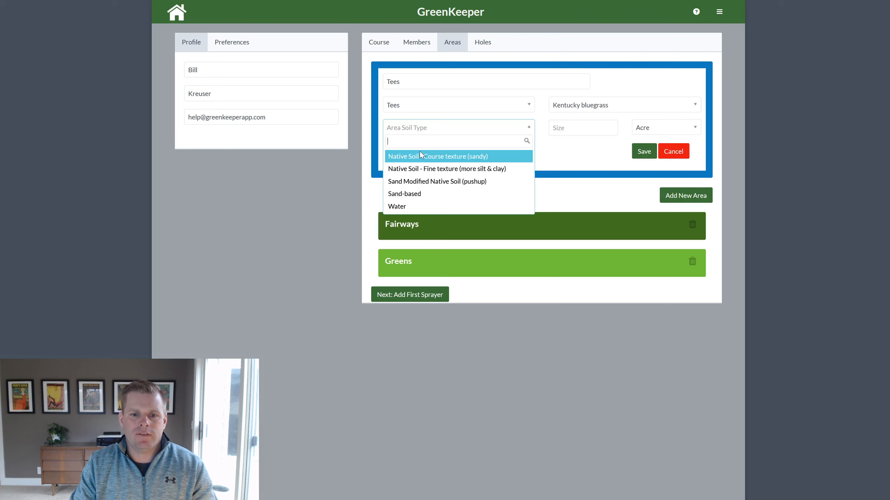
{"action": "left_click", "coordinate": [434, 181]}
{"action": "left_click", "coordinate": [569, 131]}
{"action": "type", "text": "15000"}
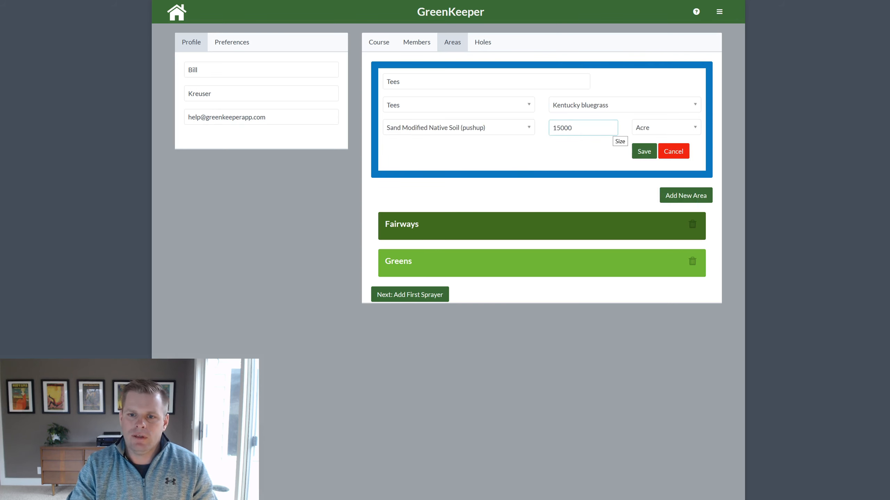
{"action": "type", "text": "0"}
{"action": "left_click", "coordinate": [679, 129]}
{"action": "left_click", "coordinate": [651, 169]}
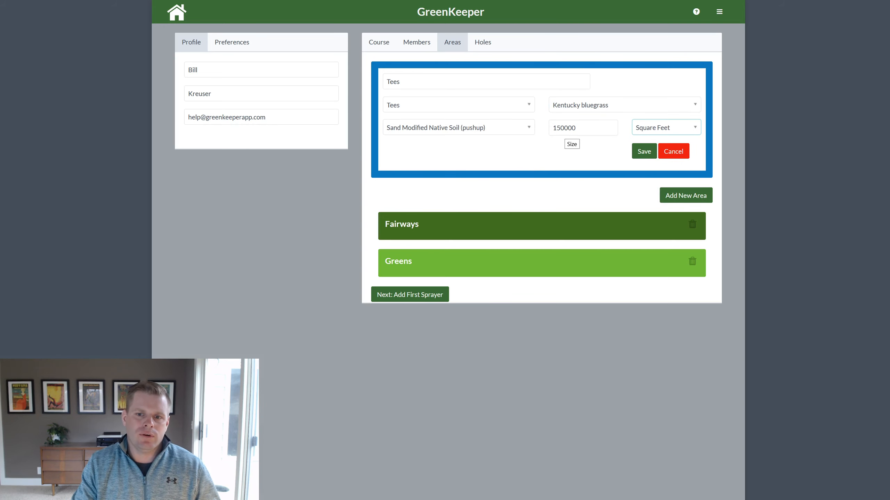
{"action": "left_click", "coordinate": [642, 153]}
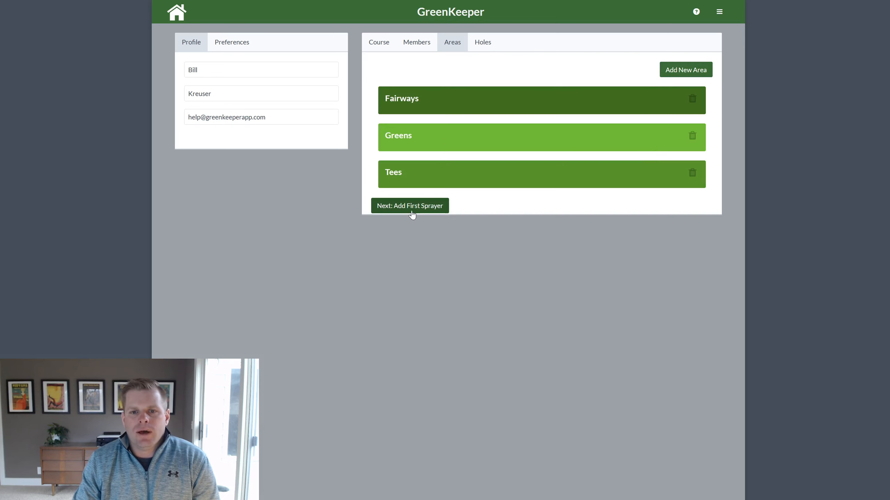
{"action": "left_click", "coordinate": [490, 43]}
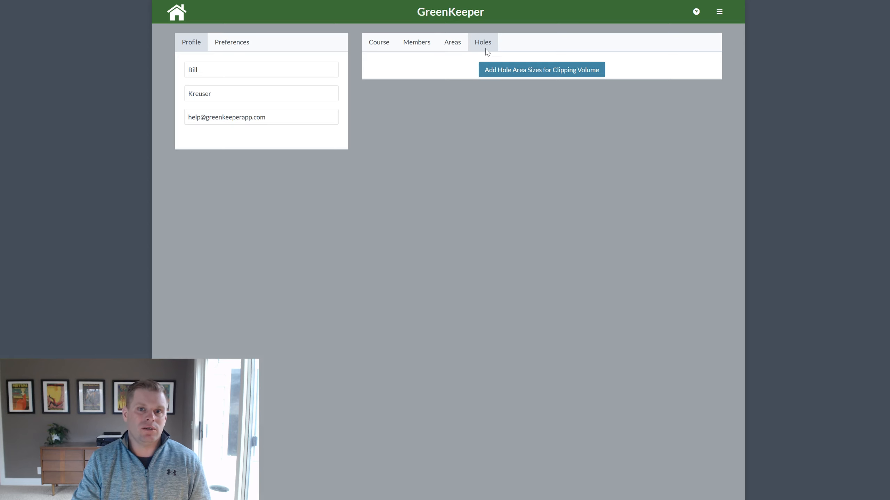
{"action": "left_click", "coordinate": [454, 45]}
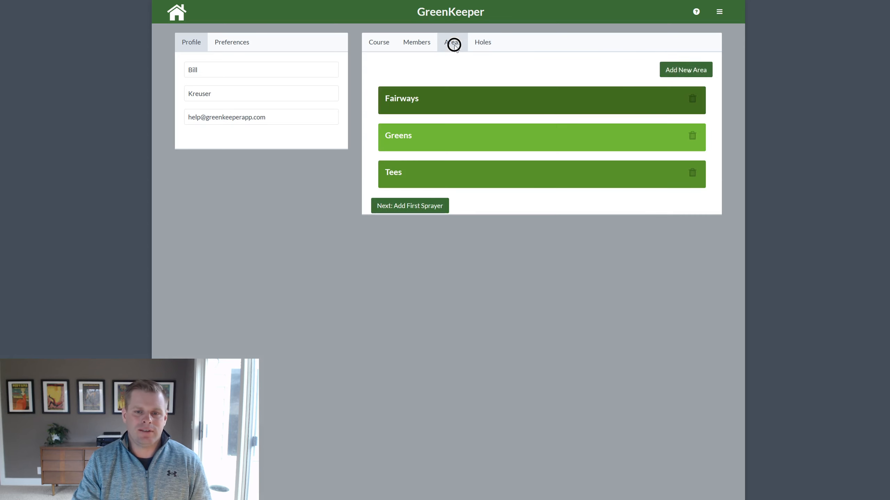